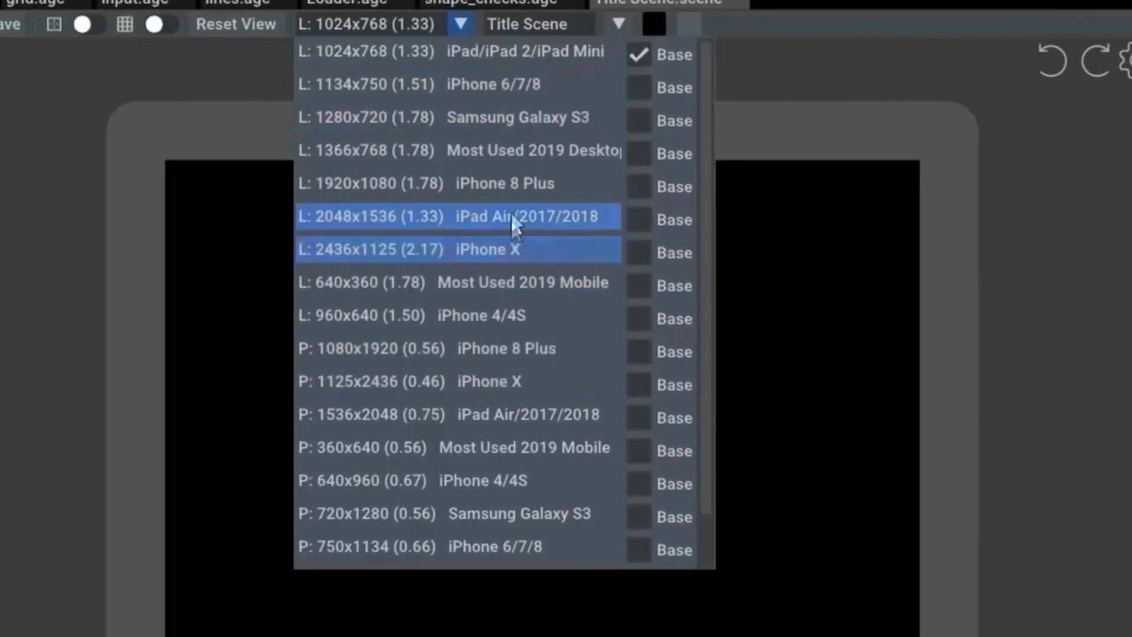
Browse the device resolutions and choose the landscape 1024x768 iPad/iPad 2/iPad Mini view for the Title Scene.
{"action": "scroll", "coordinate": [500, 357], "scroll_direction": "down", "scroll_amount": 2}
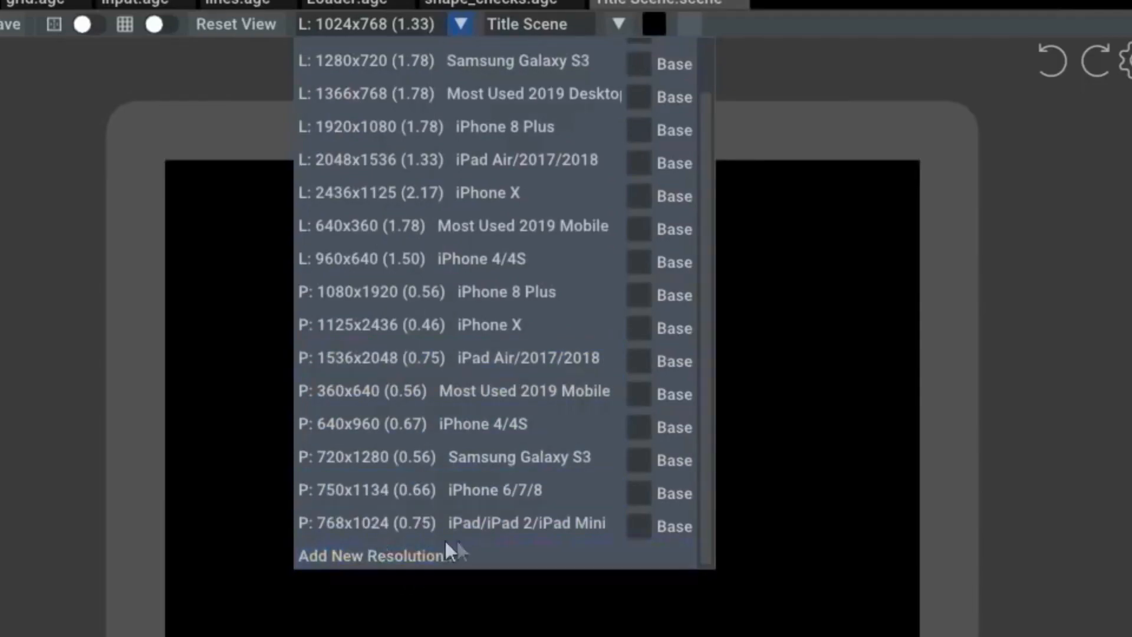
{"action": "scroll", "coordinate": [557, 392], "scroll_direction": "up", "scroll_amount": 2}
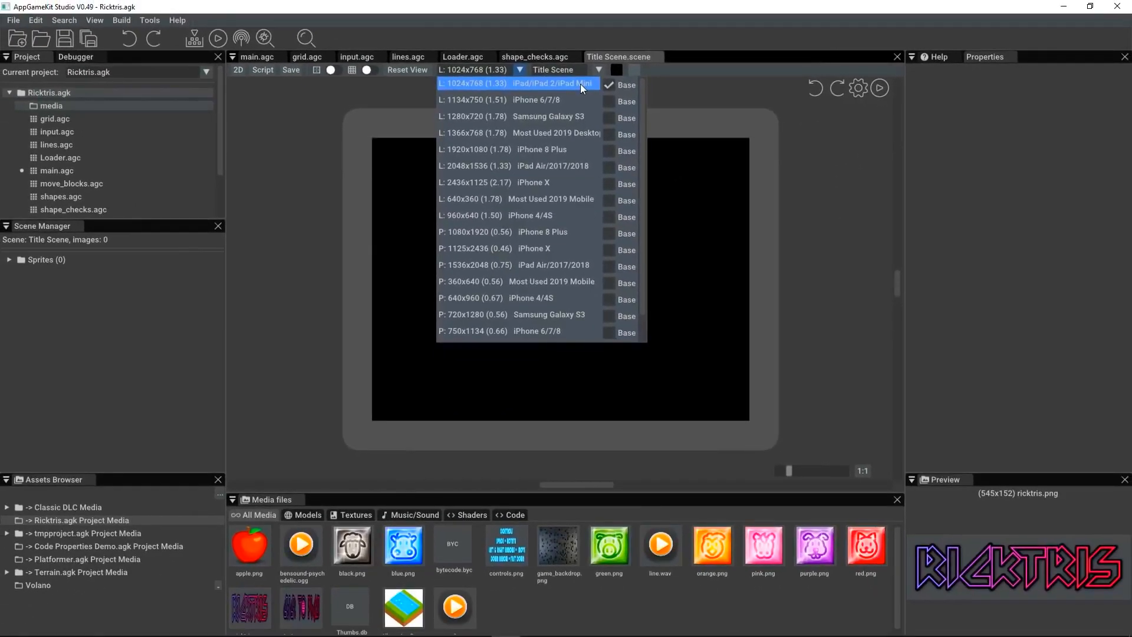
{"action": "left_click", "coordinate": [580, 84]}
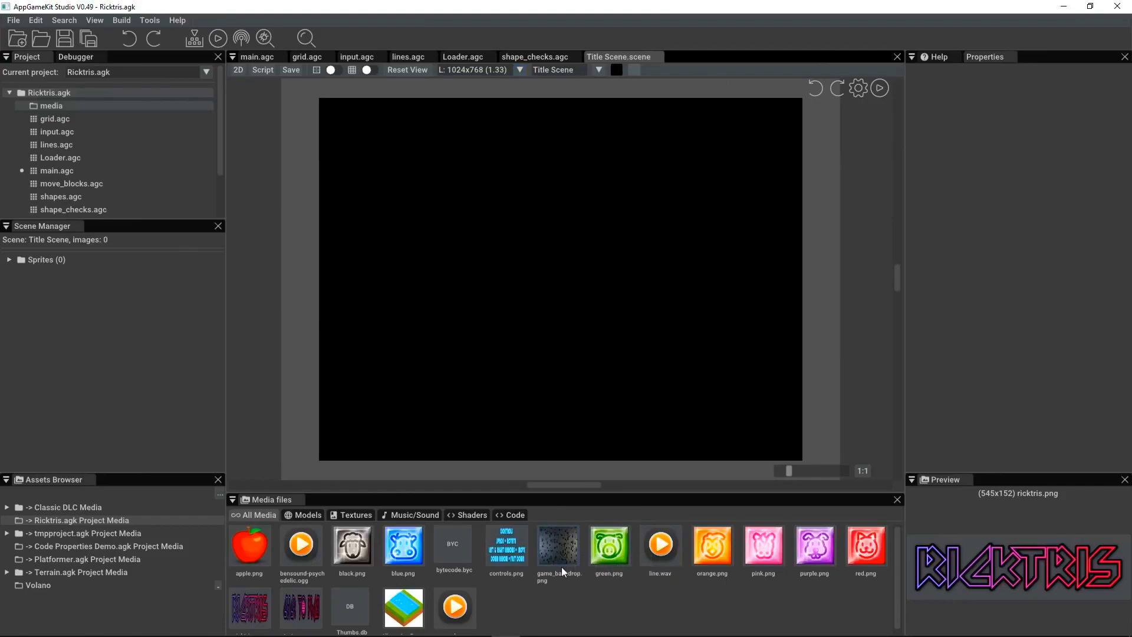
Place game_backdrop.png in the scene and align it to position 0, 0 using the grid, then hide the grid.
{"action": "left_click_drag", "start_coordinate": [556, 549], "coordinate": [419, 192]}
{"action": "left_click", "coordinate": [546, 267]}
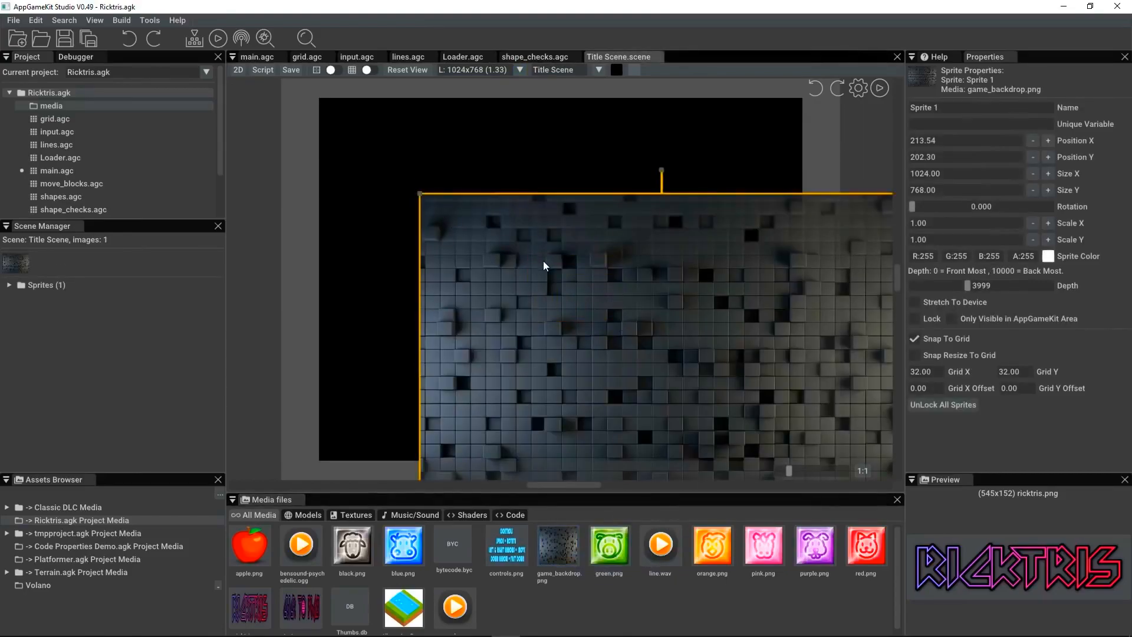
{"action": "left_click_drag", "start_coordinate": [670, 326], "coordinate": [612, 247]}
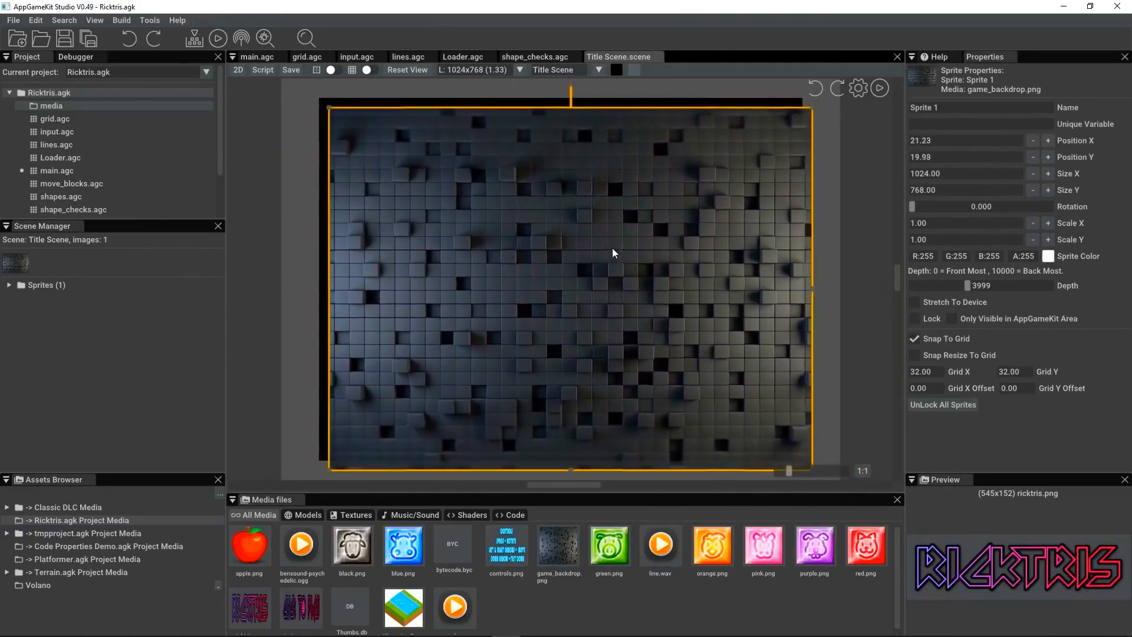
{"action": "left_click", "coordinate": [374, 72]}
{"action": "mouse_move", "coordinate": [513, 189]}
{"action": "left_mouse_down"}
{"action": "mouse_move", "coordinate": [532, 190]}
{"action": "mouse_move", "coordinate": [520, 190]}
{"action": "left_mouse_up"}
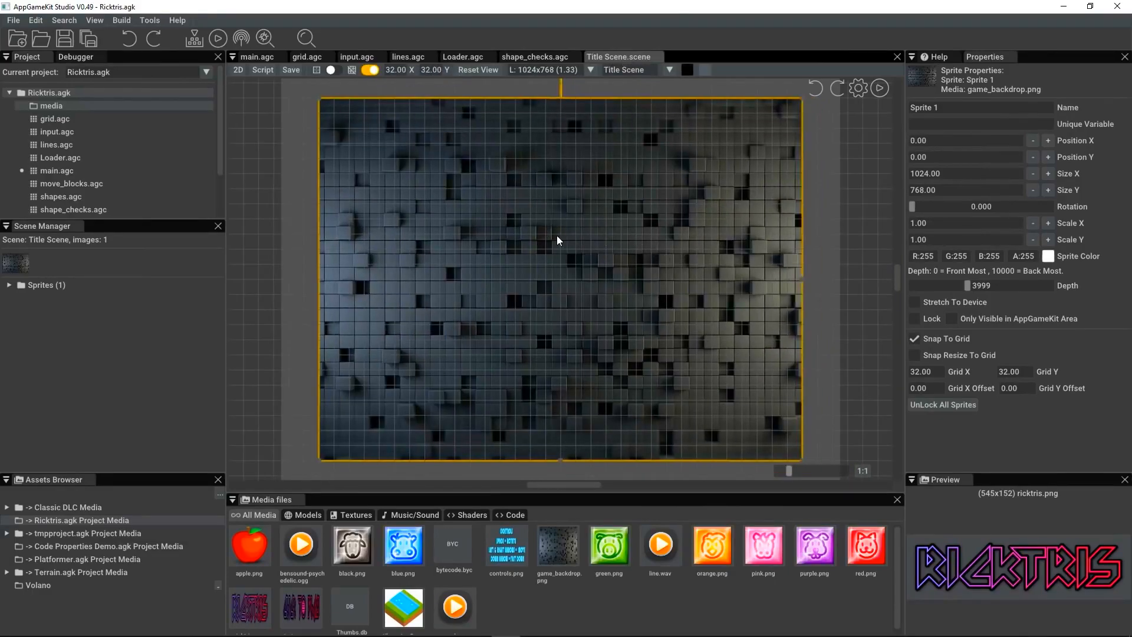
{"action": "left_click", "coordinate": [368, 71]}
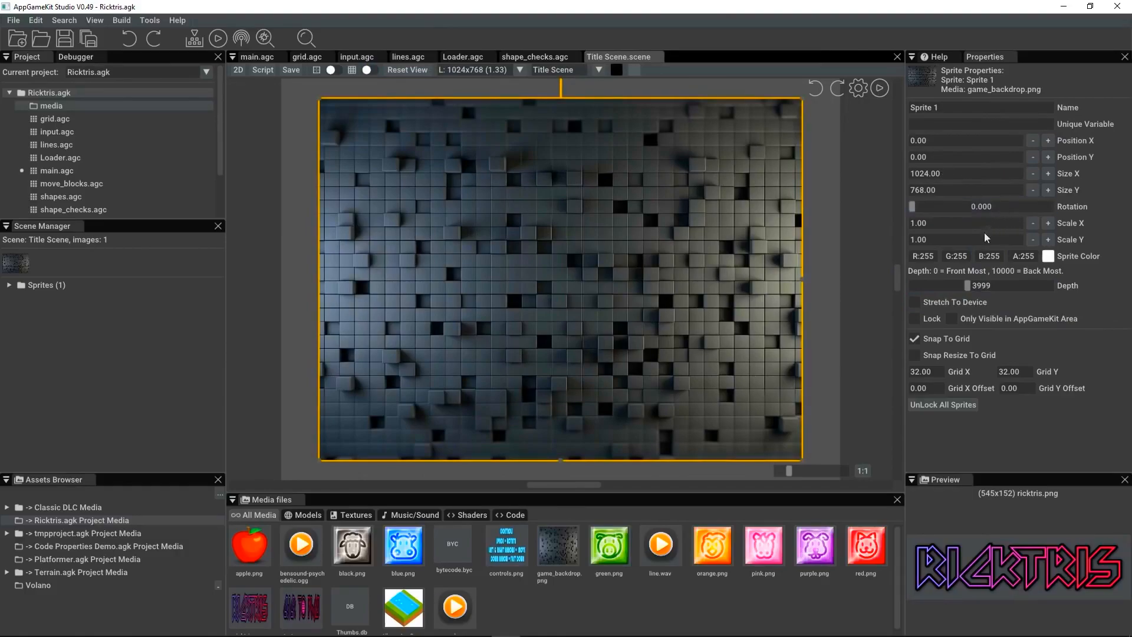
Lock the backdrop sprite and test that it cannot be moved in the scene.
{"action": "left_click", "coordinate": [914, 319]}
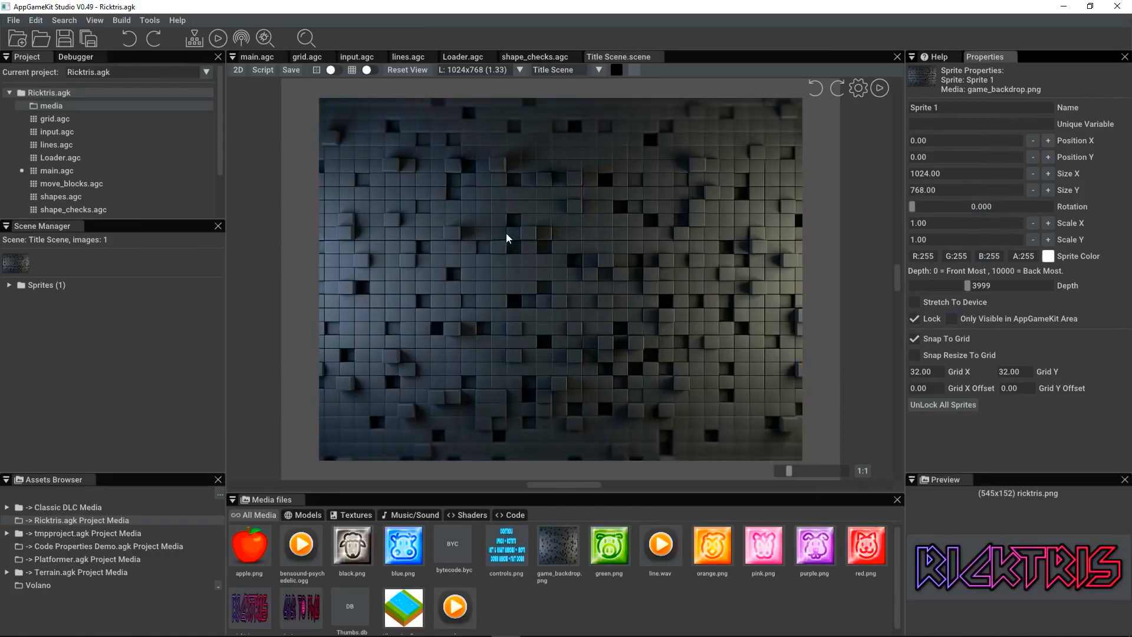
{"action": "left_click_drag", "start_coordinate": [556, 237], "coordinate": [618, 251]}
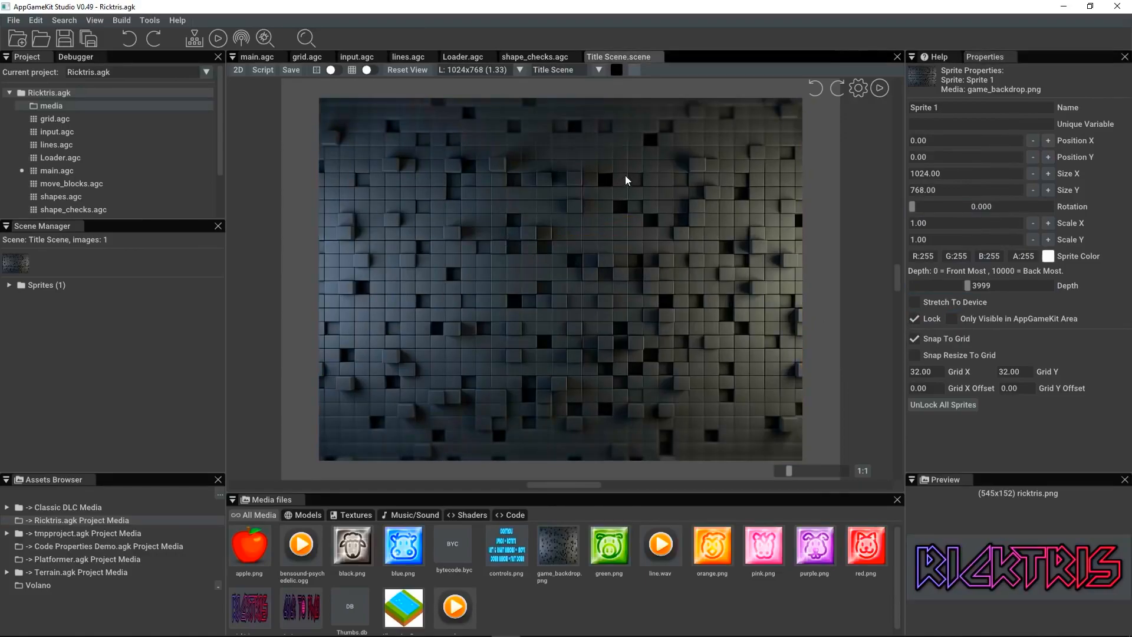
{"action": "right_click", "coordinate": [625, 176]}
{"action": "left_click", "coordinate": [768, 211]}
Add the ricktris.png logo, enlarge it to about 827 by 231, and centre it near the top of the backdrop.
{"action": "left_click_drag", "start_coordinate": [250, 607], "coordinate": [491, 200]}
{"action": "left_click_drag", "start_coordinate": [611, 248], "coordinate": [527, 164]}
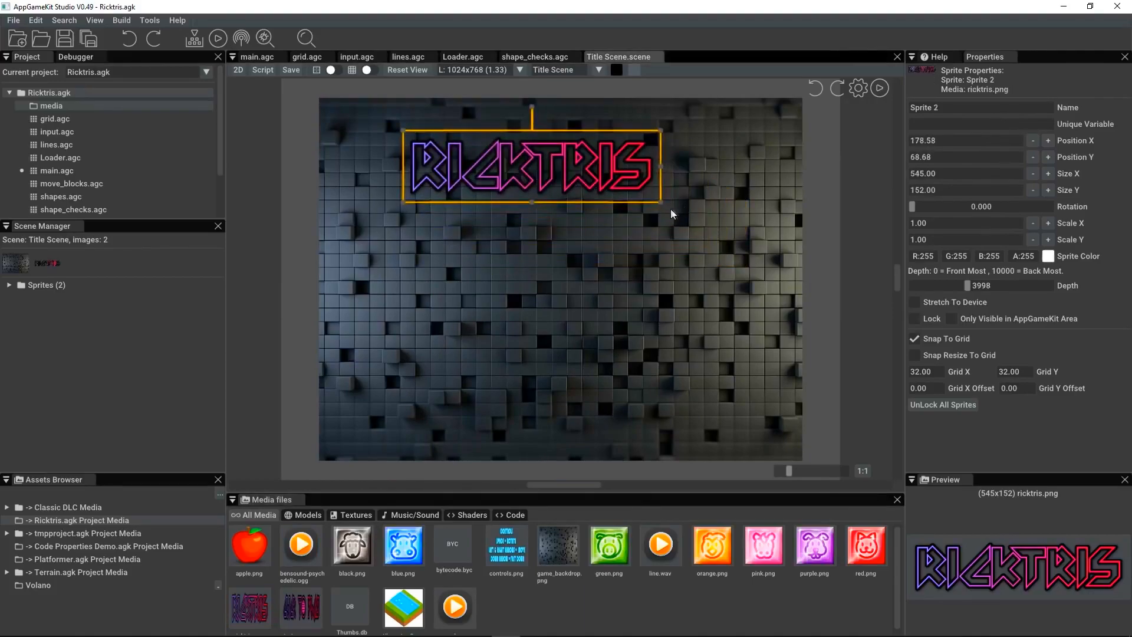
{"action": "left_click_drag", "start_coordinate": [661, 204], "coordinate": [612, 220]}
{"action": "mouse_move", "coordinate": [572, 130]}
{"action": "left_mouse_down"}
{"action": "mouse_move", "coordinate": [606, 148]}
{"action": "mouse_move", "coordinate": [573, 131]}
{"action": "left_mouse_up"}
{"action": "mouse_move", "coordinate": [913, 210]}
{"action": "left_mouse_down"}
{"action": "mouse_move", "coordinate": [960, 215]}
{"action": "mouse_move", "coordinate": [908, 213]}
{"action": "left_mouse_up"}
{"action": "left_click_drag", "start_coordinate": [618, 209], "coordinate": [609, 180]}
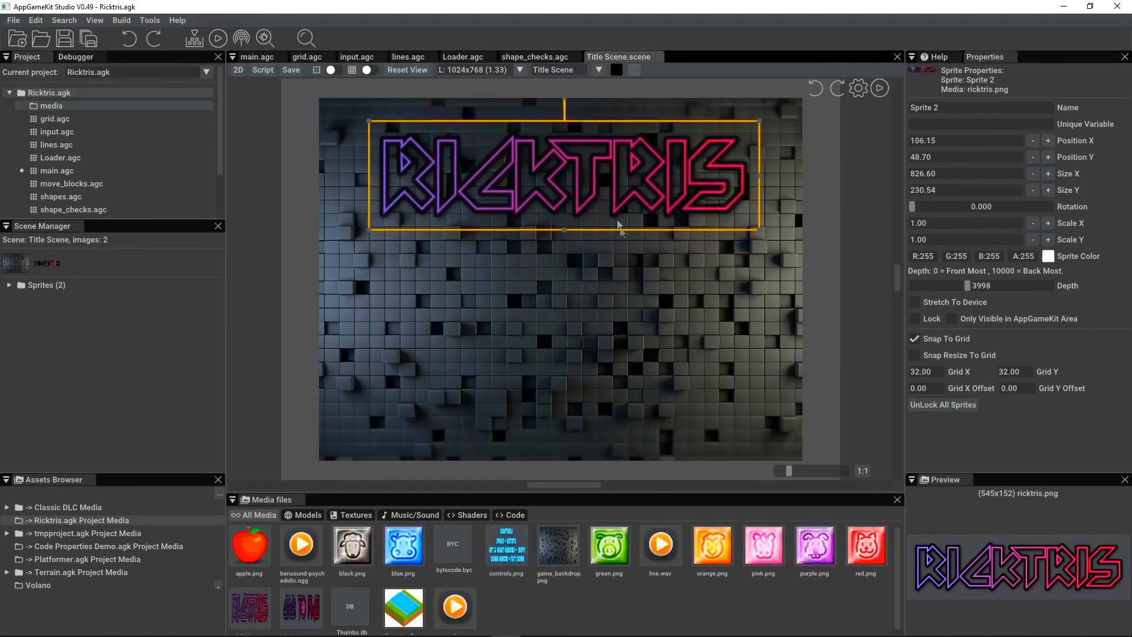
Add controls.png below the logo and enlarge it to about 676 by 223.
{"action": "left_click", "coordinate": [506, 549]}
{"action": "left_click_drag", "start_coordinate": [506, 552], "coordinate": [504, 284]}
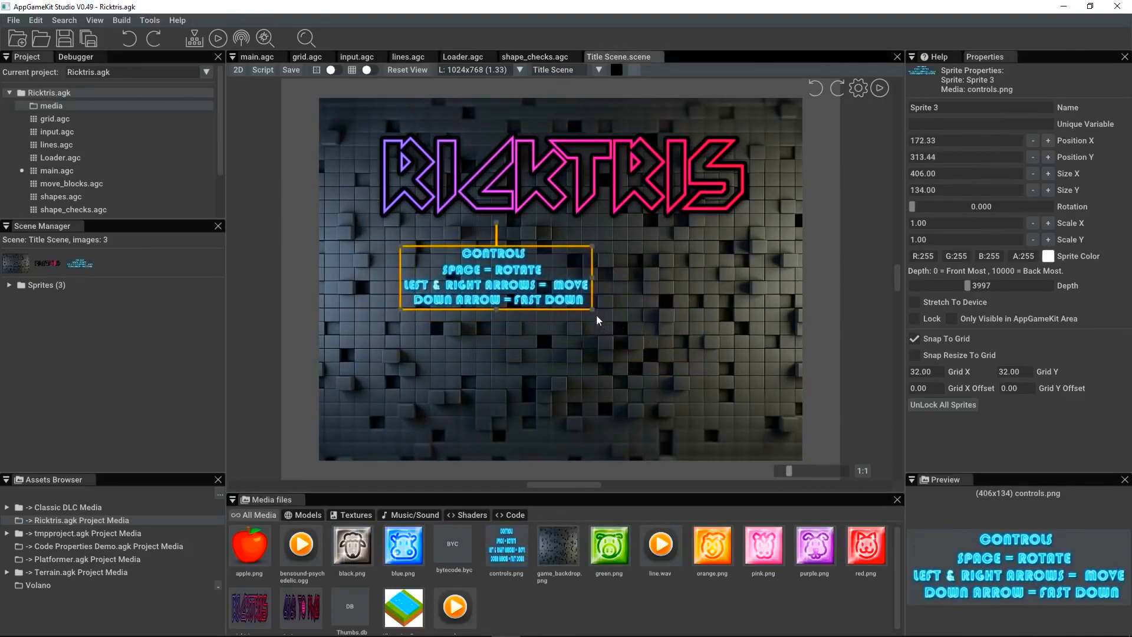
{"action": "left_click_drag", "start_coordinate": [592, 309], "coordinate": [690, 359]}
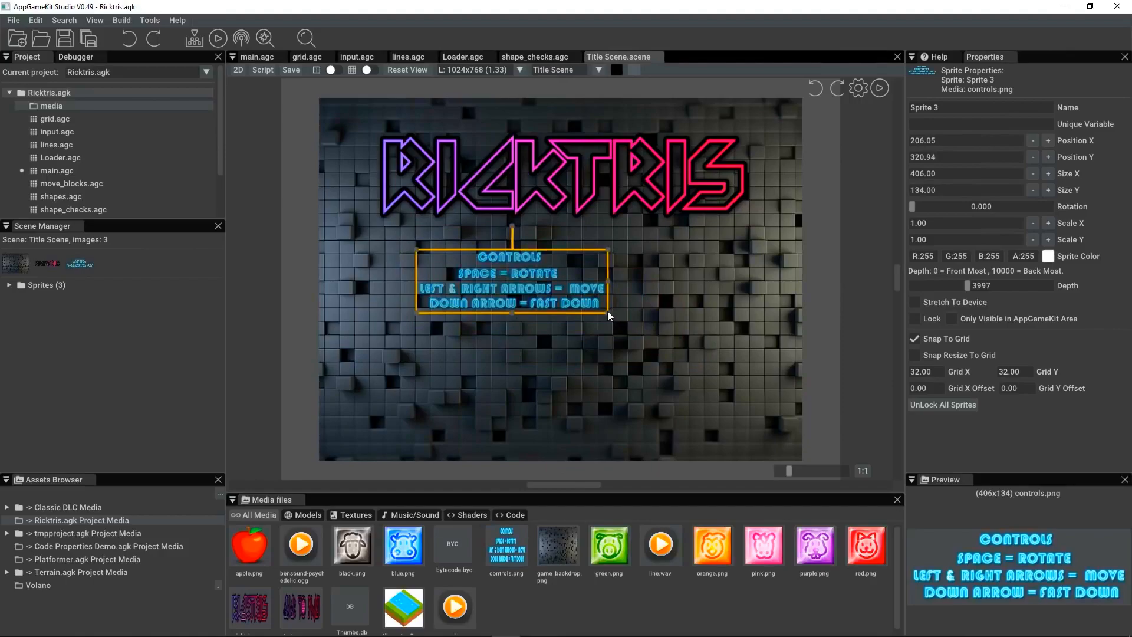
{"action": "left_click_drag", "start_coordinate": [594, 310], "coordinate": [581, 301]}
{"action": "left_click_drag", "start_coordinate": [715, 342], "coordinate": [723, 349]}
{"action": "left_click_drag", "start_coordinate": [581, 305], "coordinate": [582, 311]}
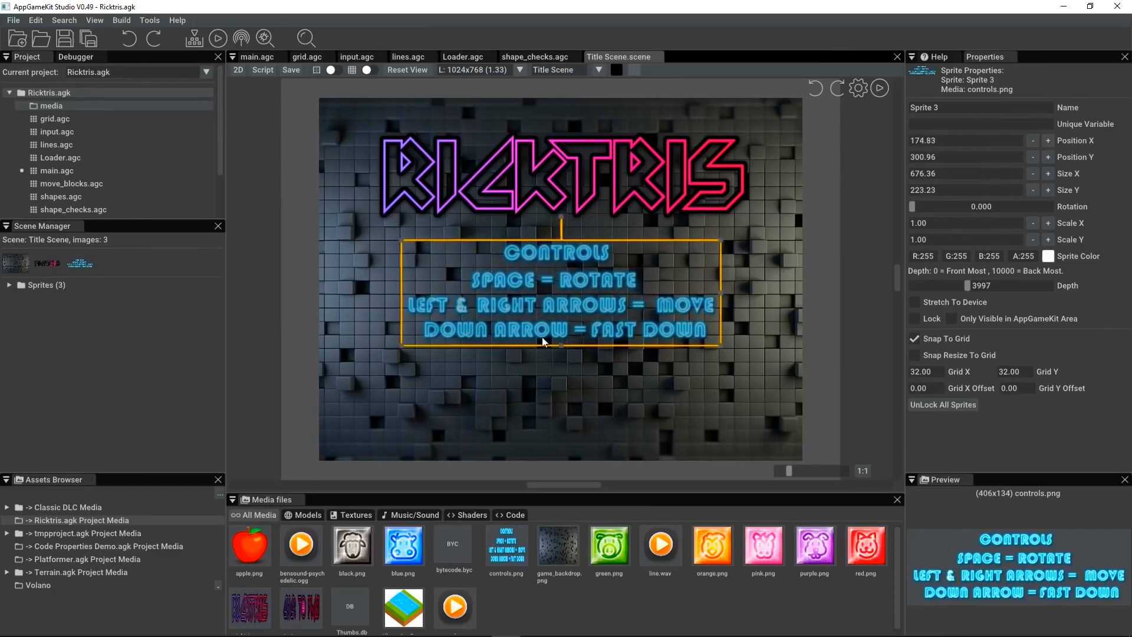
Add startgame.png below the controls text, stretch it to about 934 wide, and shift the controls sprite right to about X 192.
{"action": "left_click_drag", "start_coordinate": [301, 607], "coordinate": [502, 417]}
{"action": "left_click_drag", "start_coordinate": [664, 448], "coordinate": [581, 375]}
{"action": "left_click_drag", "start_coordinate": [706, 370], "coordinate": [777, 371]}
{"action": "left_click_drag", "start_coordinate": [655, 378], "coordinate": [556, 380]}
{"action": "left_click_drag", "start_coordinate": [696, 377], "coordinate": [784, 378]}
{"action": "left_click_drag", "start_coordinate": [616, 378], "coordinate": [629, 378]}
{"action": "left_click", "coordinate": [587, 312]}
{"action": "left_click_drag", "start_coordinate": [570, 302], "coordinate": [579, 302]}
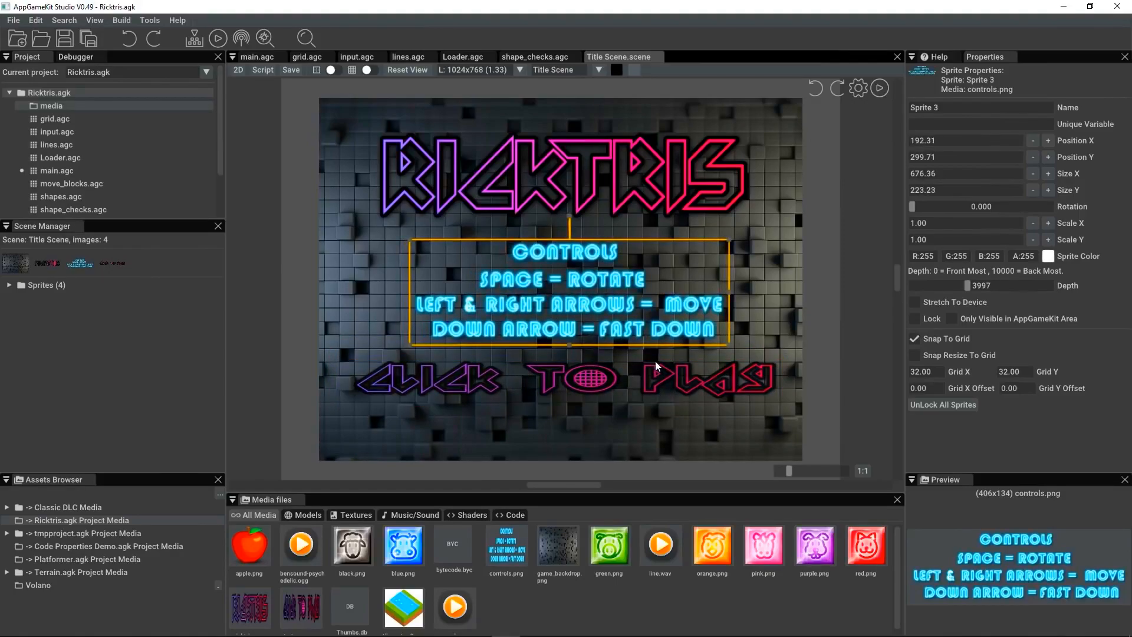
Show the grid and place the orange, pink, purple and red block images in a column outside the left edge of the device area.
{"action": "left_click", "coordinate": [366, 70]}
{"action": "left_click", "coordinate": [367, 70]}
{"action": "left_click_drag", "start_coordinate": [728, 561], "coordinate": [258, 276]}
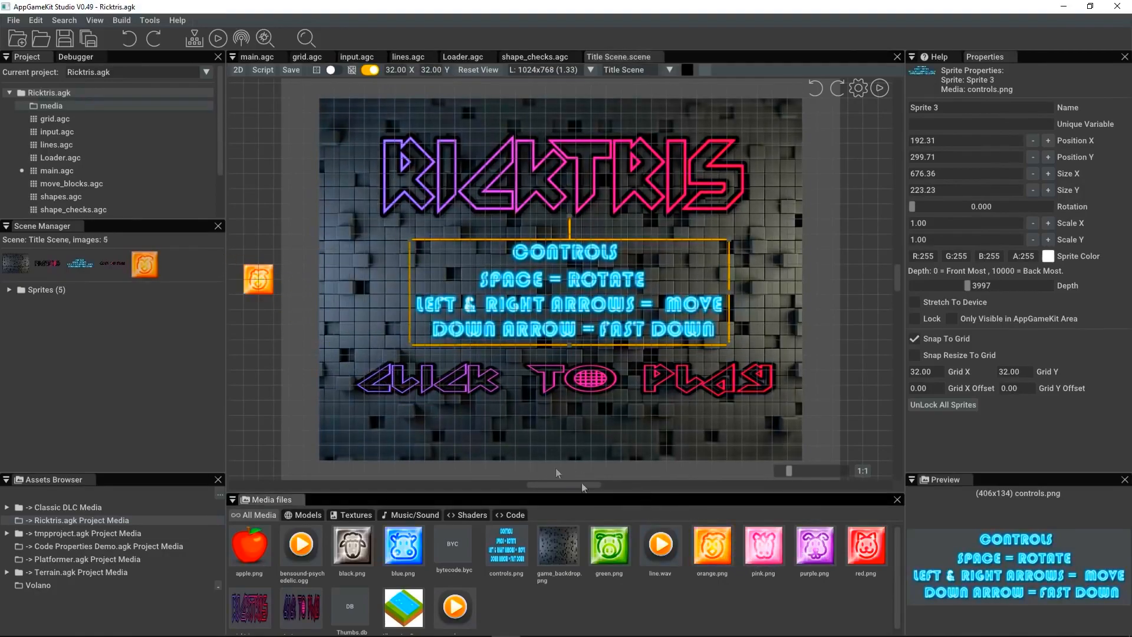
{"action": "mouse_move", "coordinate": [764, 547]}
{"action": "left_mouse_down"}
{"action": "mouse_move", "coordinate": [338, 334]}
{"action": "mouse_move", "coordinate": [257, 324]}
{"action": "left_mouse_up"}
{"action": "left_click_drag", "start_coordinate": [815, 545], "coordinate": [272, 369]}
{"action": "left_click_drag", "start_coordinate": [737, 532], "coordinate": [259, 414]}
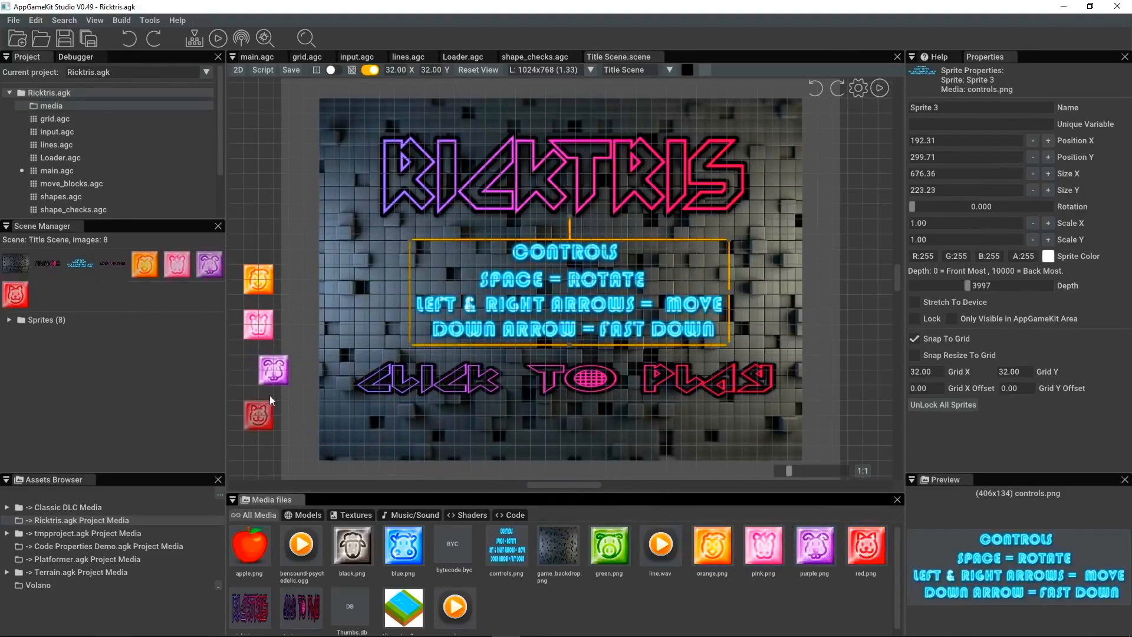
{"action": "left_click_drag", "start_coordinate": [259, 367], "coordinate": [268, 372]}
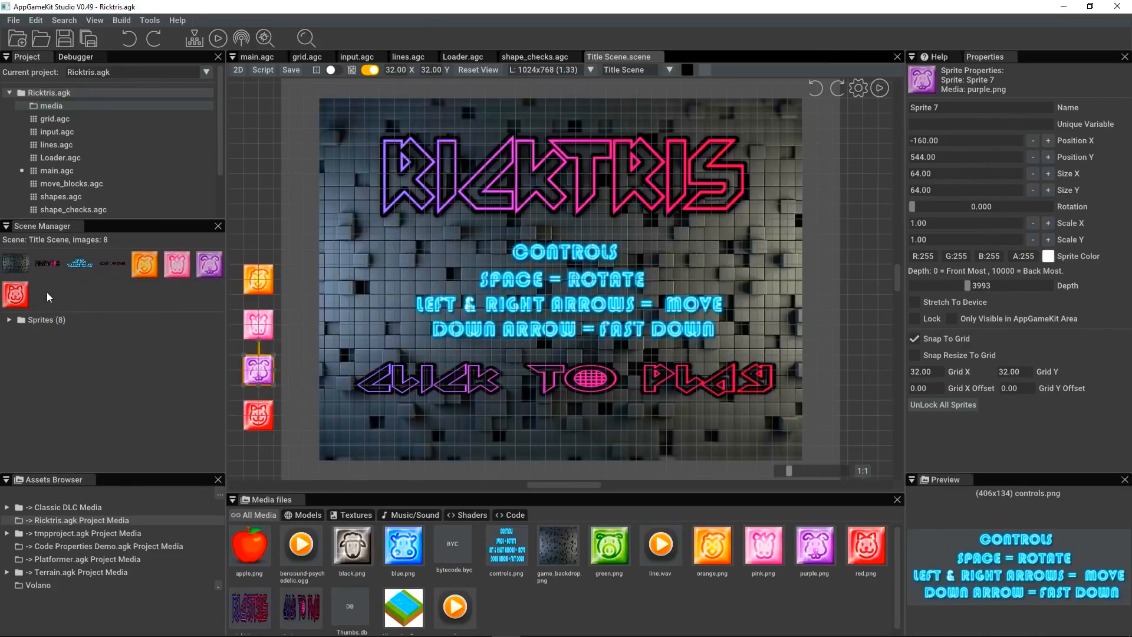
Enter draw mode with the orange block and set both Grid X and Grid Y to 48.
{"action": "left_click", "coordinate": [141, 263]}
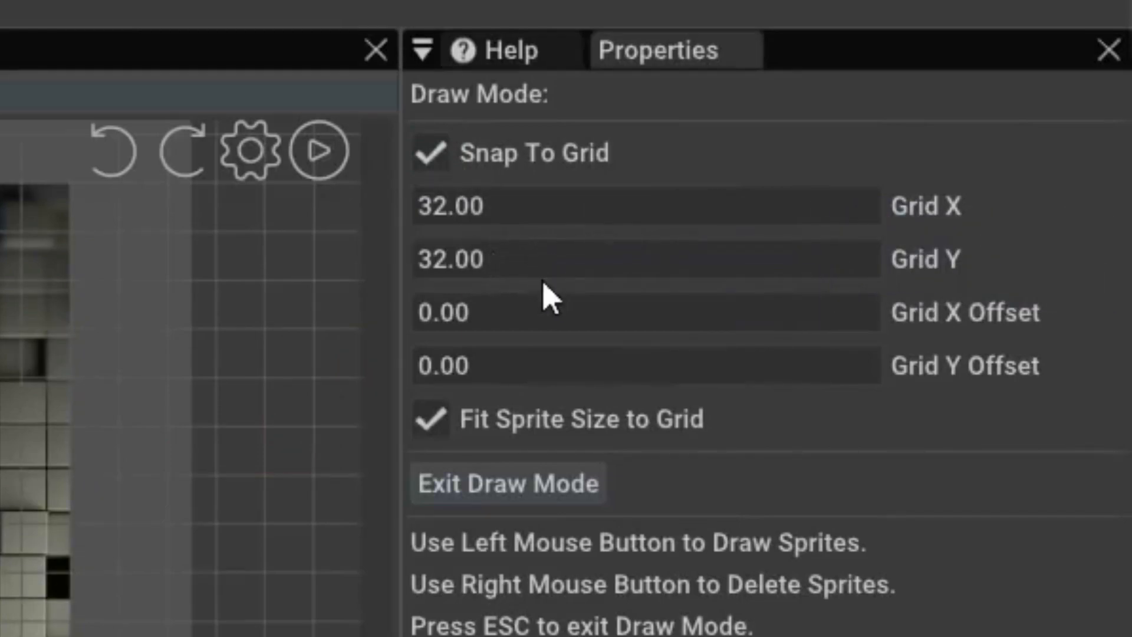
{"action": "left_click", "coordinate": [523, 218]}
{"action": "type", "text": "48"}
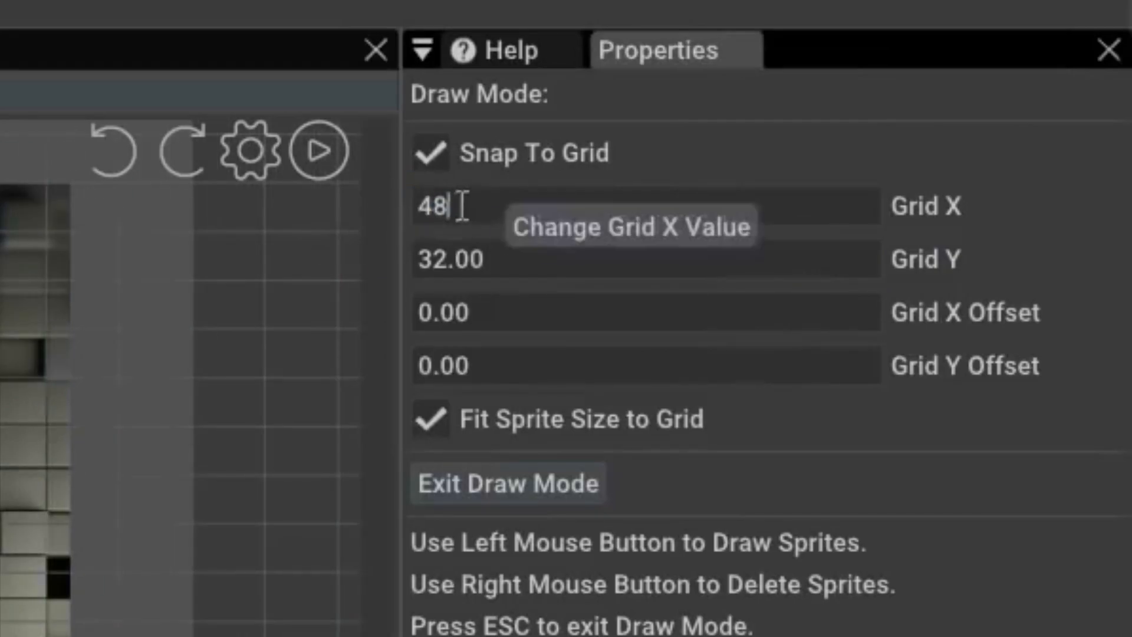
{"action": "left_click", "coordinate": [516, 260]}
{"action": "type", "text": "48"}
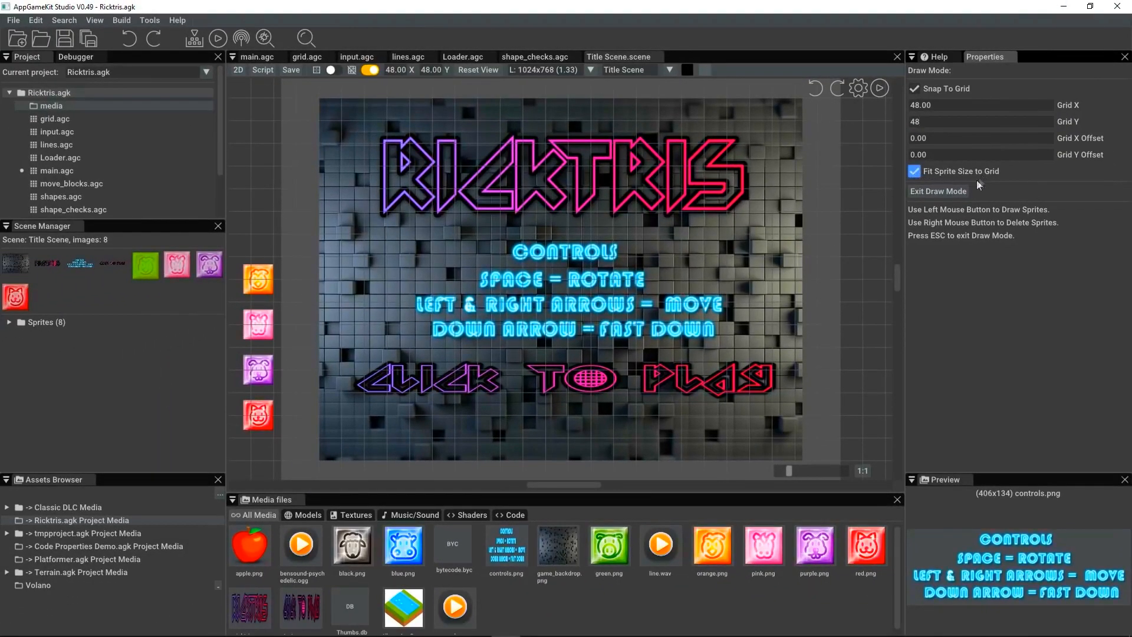
Draw a two-by-two group of pink blocks in the backdrop's lower left corner and a four-high red column beside it.
{"action": "mouse_move", "coordinate": [176, 275]}
{"action": "left_click_drag", "start_coordinate": [178, 266], "coordinate": [331, 434]}
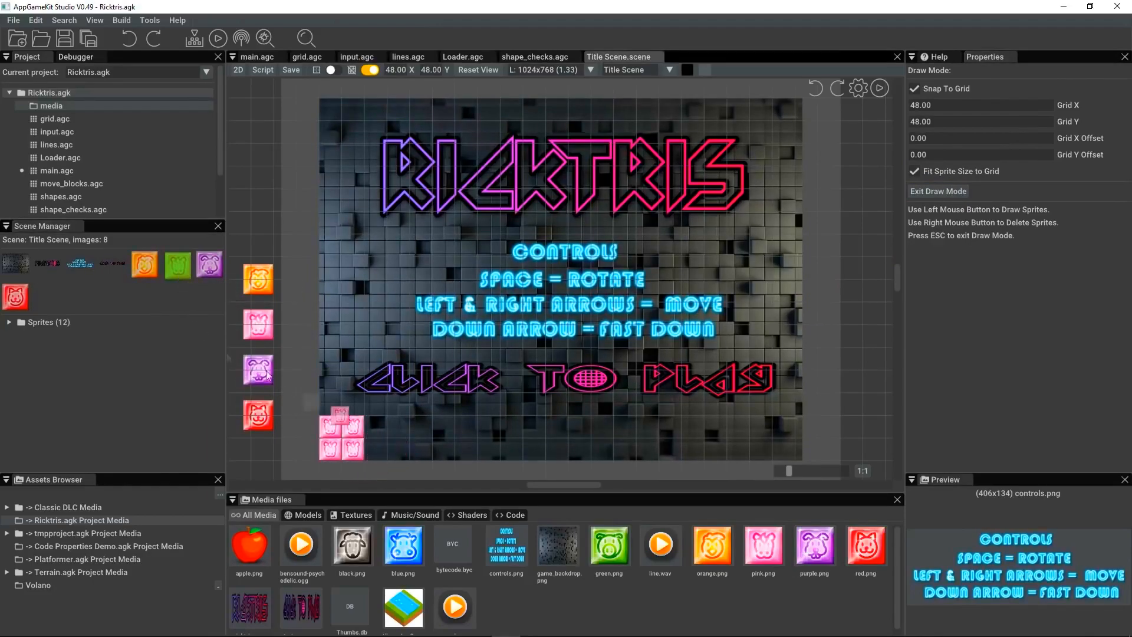
{"action": "left_click", "coordinate": [18, 296]}
{"action": "left_click_drag", "start_coordinate": [373, 447], "coordinate": [373, 384]}
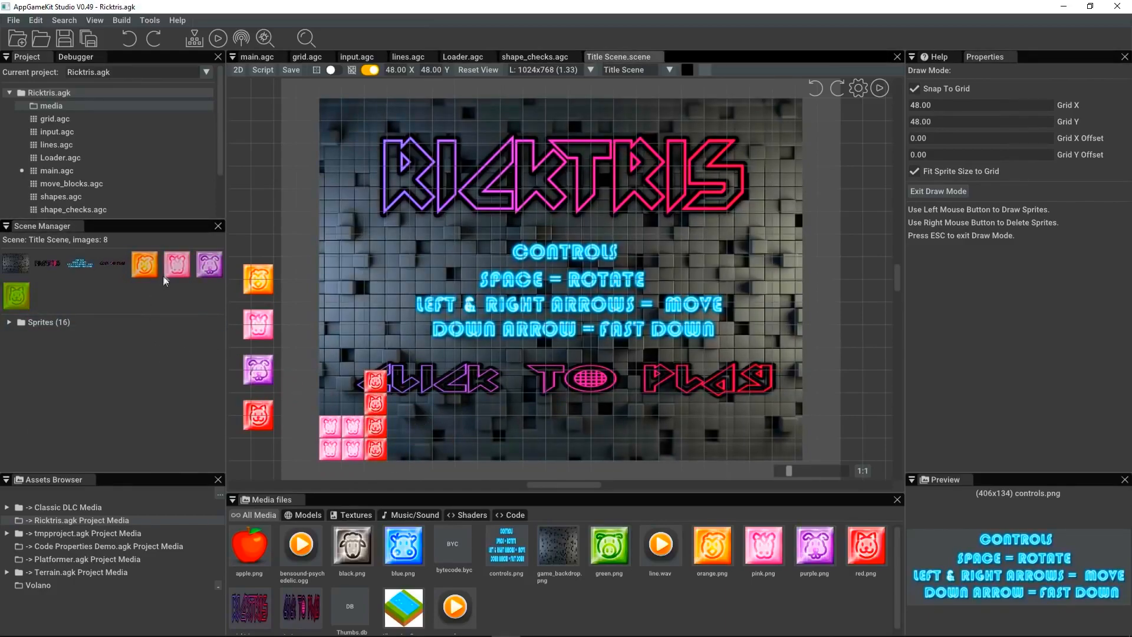
Continue the bottom row with six purple blocks and four orange blocks, stacking extra blocks of each colour above them.
{"action": "left_click", "coordinate": [209, 264]}
{"action": "mouse_move", "coordinate": [398, 425]}
{"action": "left_mouse_down"}
{"action": "mouse_move", "coordinate": [422, 452]}
{"action": "mouse_move", "coordinate": [515, 452]}
{"action": "left_mouse_up"}
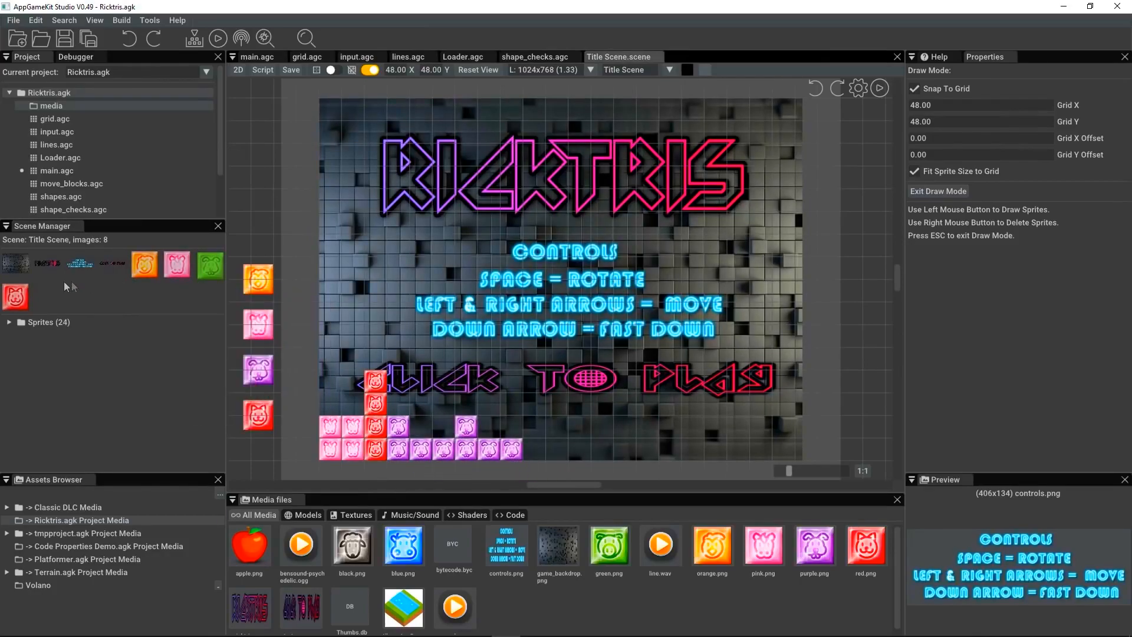
{"action": "left_click", "coordinate": [148, 267]}
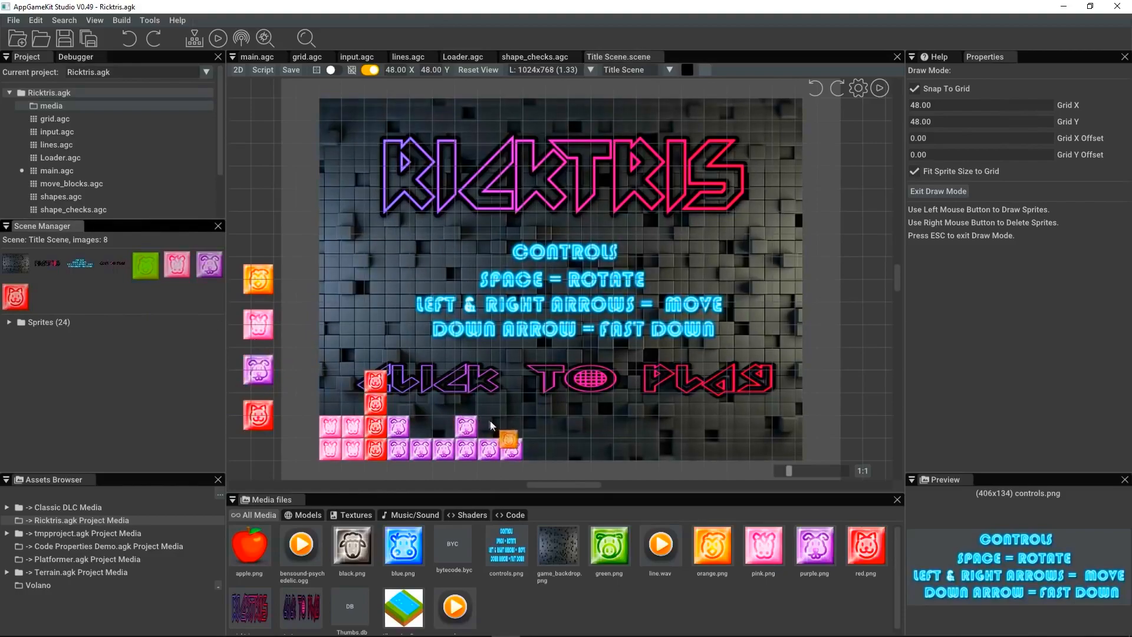
{"action": "left_click", "coordinate": [532, 446]}
{"action": "left_click", "coordinate": [552, 411]}
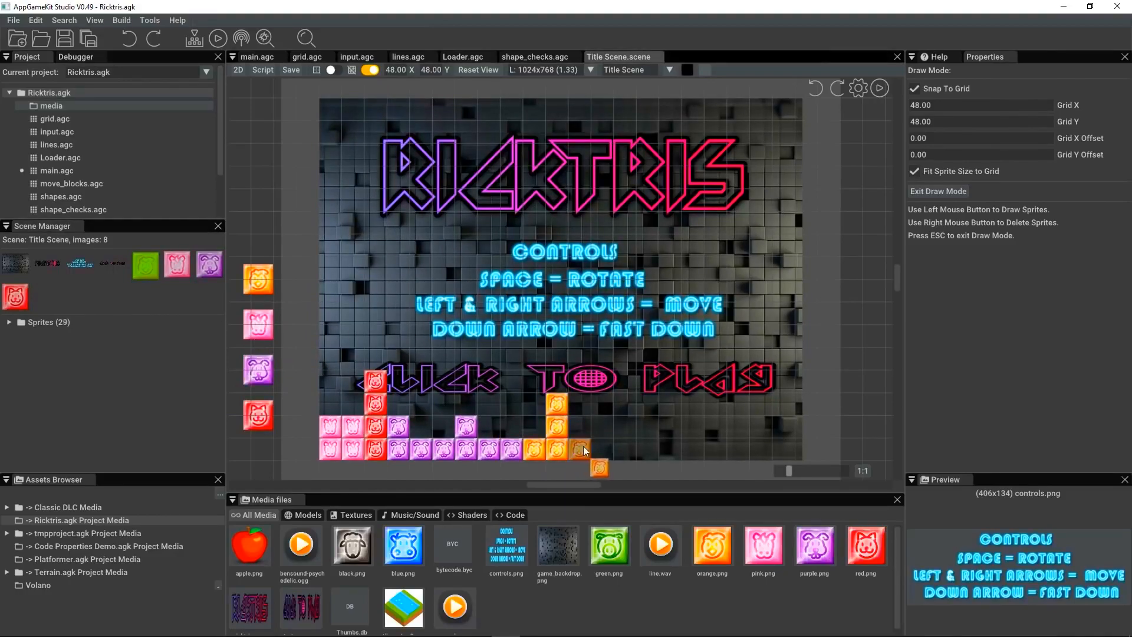
Draw another four-high red column beside the orange blocks and fill two rows of pink blocks to the backdrop's right edge.
{"action": "left_click", "coordinate": [16, 297]}
{"action": "left_click_drag", "start_coordinate": [625, 448], "coordinate": [626, 384]}
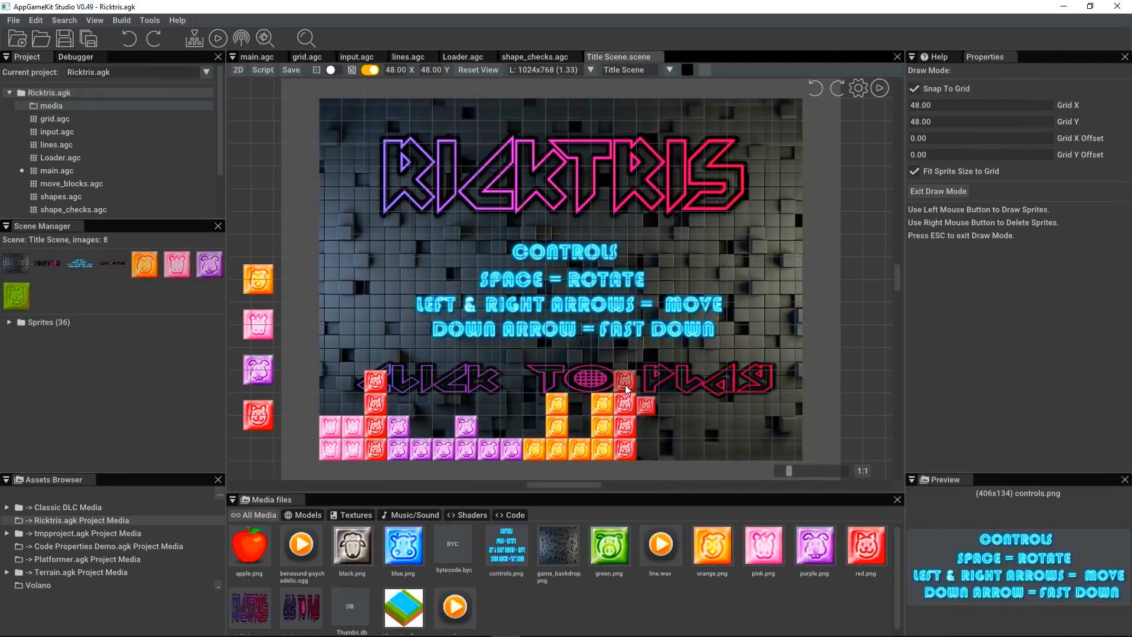
{"action": "left_click", "coordinate": [177, 265]}
{"action": "mouse_move", "coordinate": [645, 448]}
{"action": "left_mouse_down"}
{"action": "mouse_move", "coordinate": [776, 444]}
{"action": "mouse_move", "coordinate": [648, 430]}
{"action": "left_mouse_up"}
{"action": "right_click", "coordinate": [666, 429]}
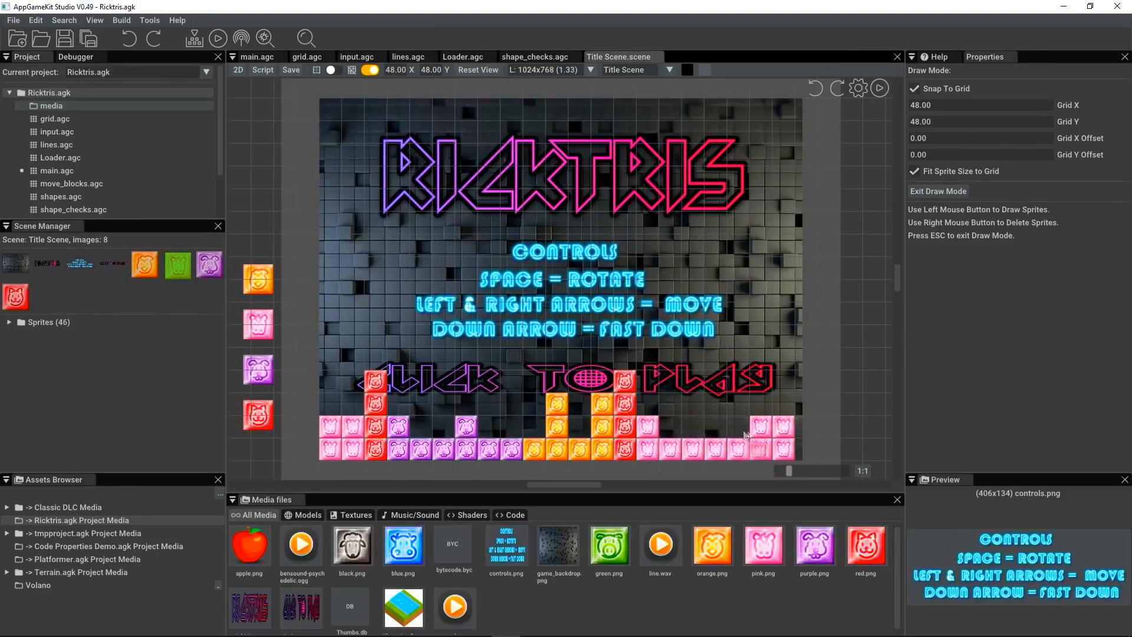
{"action": "mouse_move", "coordinate": [648, 429]}
{"action": "left_mouse_down"}
{"action": "mouse_move", "coordinate": [658, 443]}
{"action": "mouse_move", "coordinate": [697, 446]}
{"action": "mouse_move", "coordinate": [789, 434]}
{"action": "left_mouse_up"}
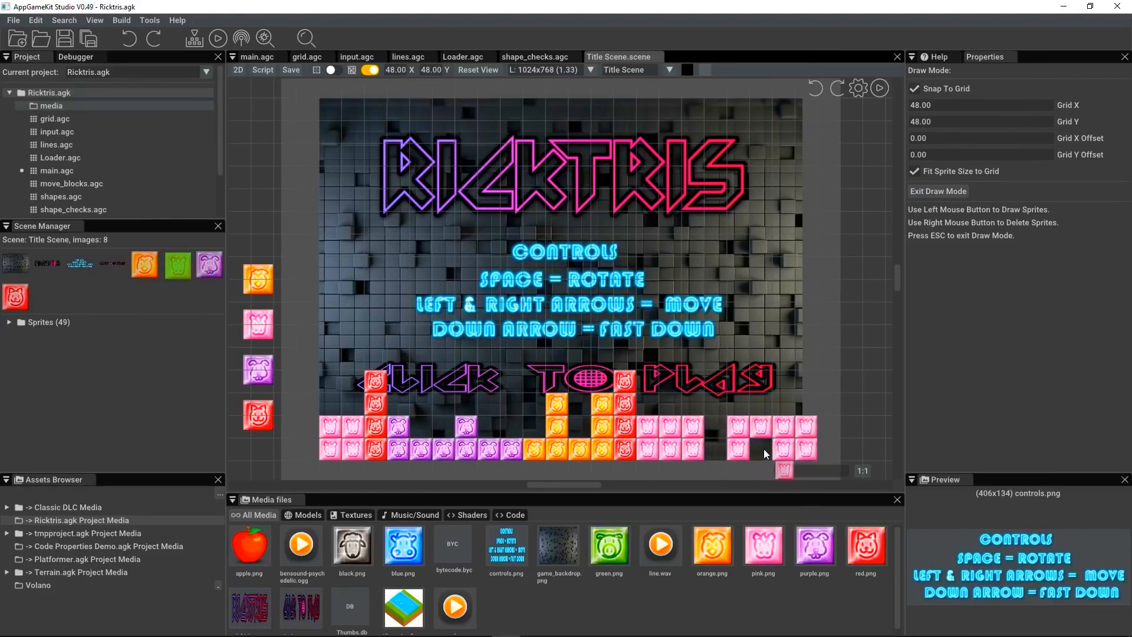
{"action": "left_click", "coordinate": [677, 444]}
{"action": "mouse_move", "coordinate": [709, 424]}
{"action": "left_mouse_down"}
{"action": "mouse_move", "coordinate": [714, 412]}
{"action": "mouse_move", "coordinate": [717, 447]}
{"action": "left_mouse_up"}
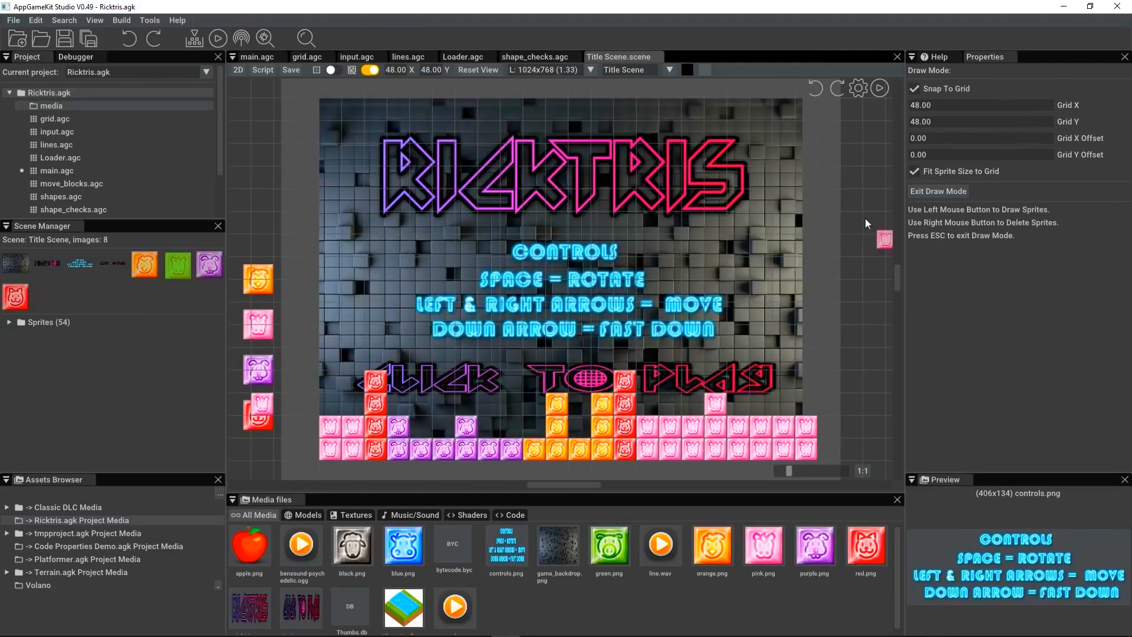
Exit draw mode, send the Click To Play sprite to the front, and adjust its position slightly.
{"action": "left_click", "coordinate": [922, 195]}
{"action": "left_click", "coordinate": [472, 380]}
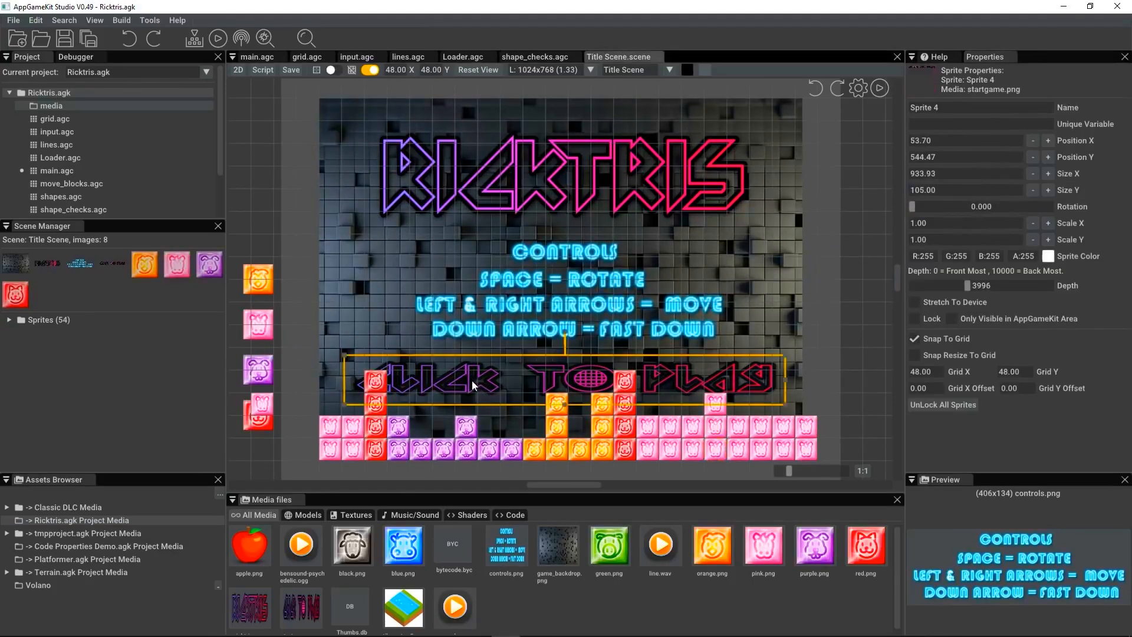
{"action": "right_click", "coordinate": [674, 380]}
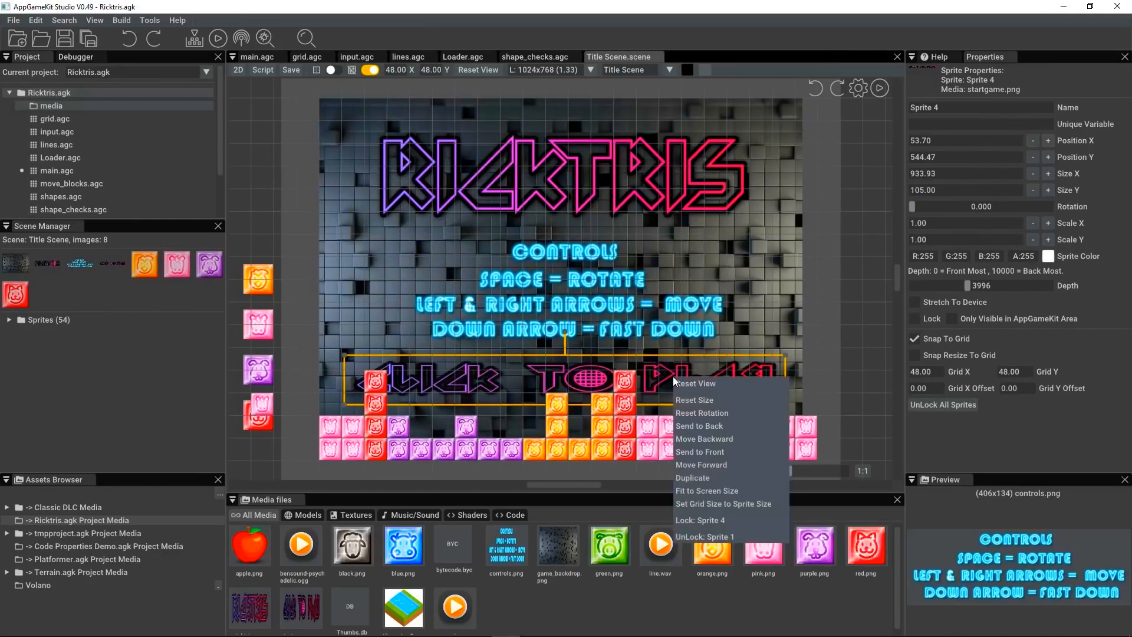
{"action": "left_click", "coordinate": [702, 452]}
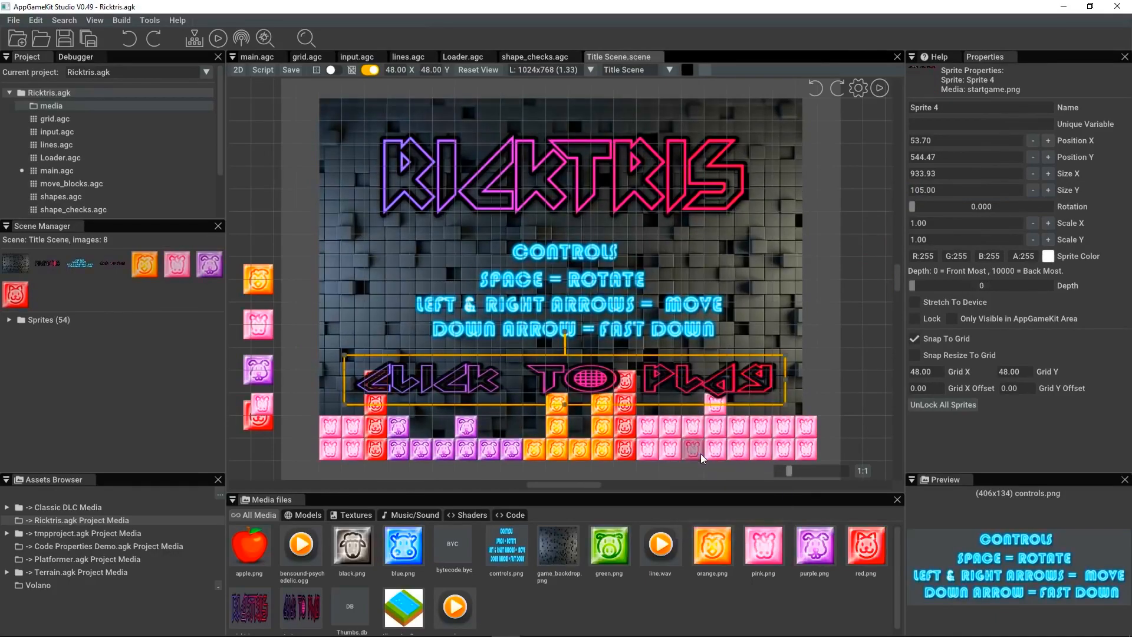
{"action": "mouse_move", "coordinate": [590, 384]}
{"action": "left_mouse_down"}
{"action": "mouse_move", "coordinate": [564, 377]}
{"action": "mouse_move", "coordinate": [565, 395]}
{"action": "mouse_move", "coordinate": [586, 378]}
{"action": "mouse_move", "coordinate": [592, 390]}
{"action": "left_mouse_up"}
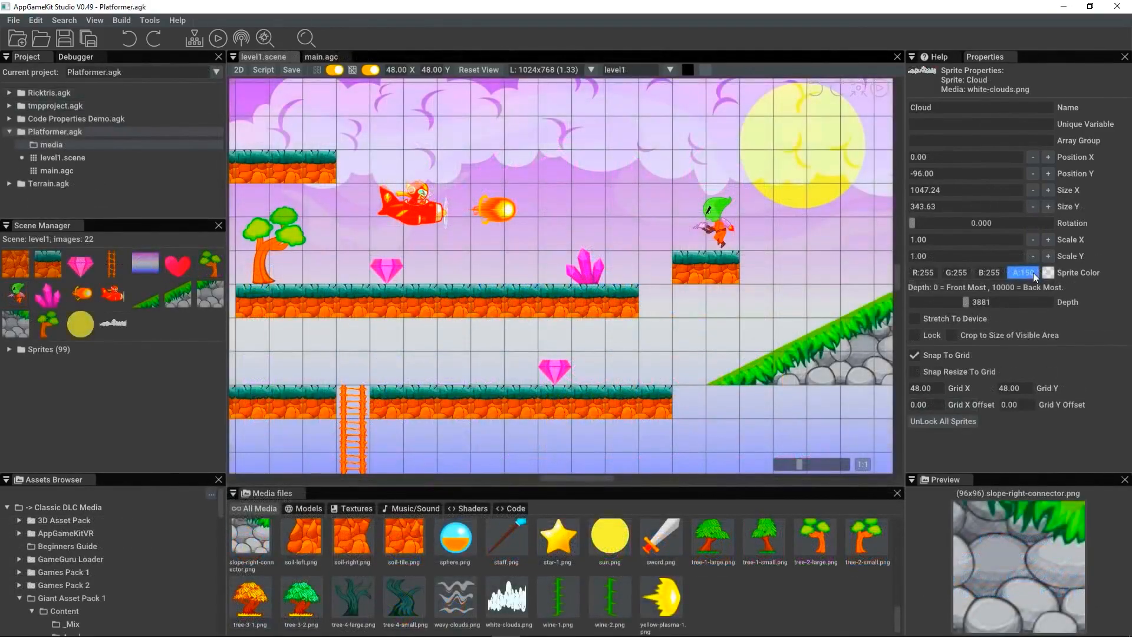
Set the alpha of the Cloud sprite to 150 in the Platformer level1 scene.
{"action": "key", "text": "Return"}
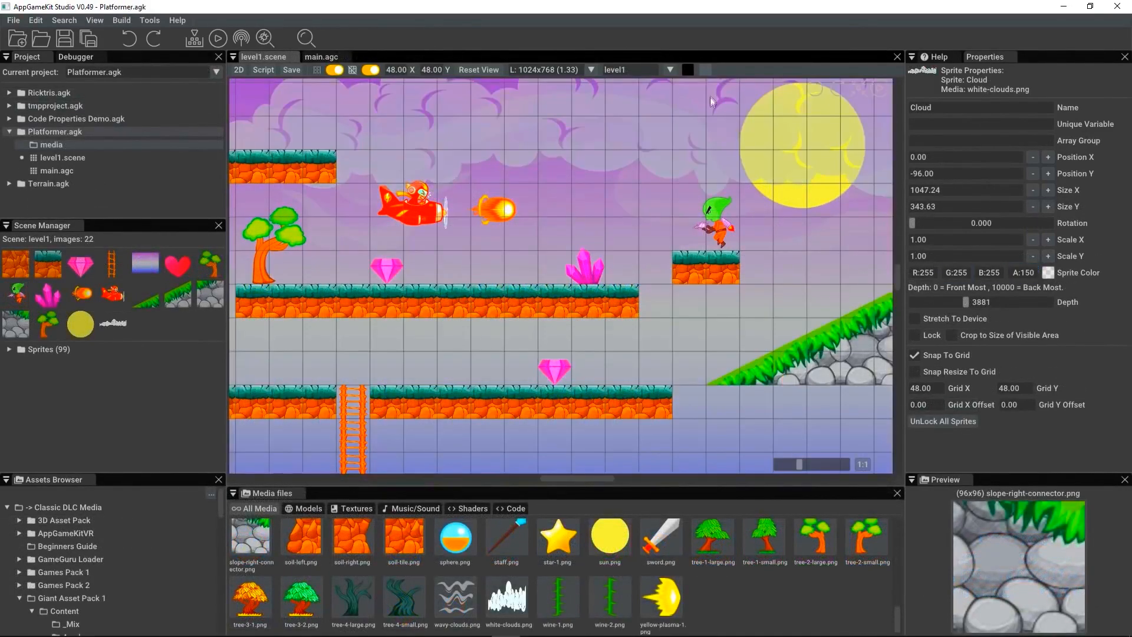
Change the scene grid's line colour to pinkish red #E12266EB, trying green and other hues on the way.
{"action": "left_click", "coordinate": [706, 71]}
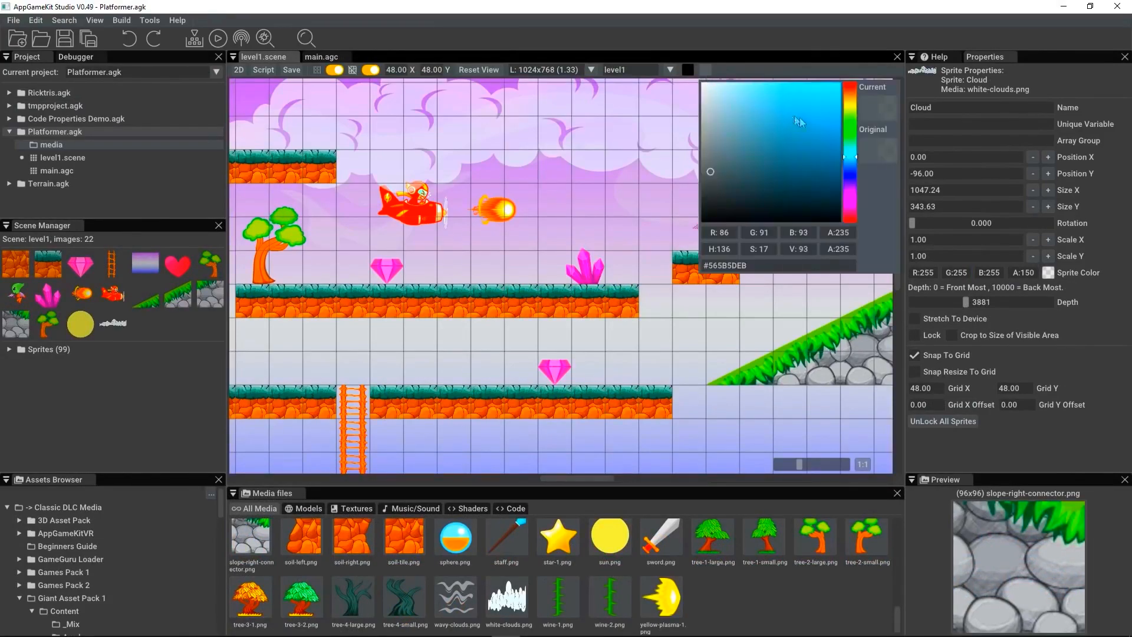
{"action": "left_click_drag", "start_coordinate": [850, 141], "coordinate": [828, 114]}
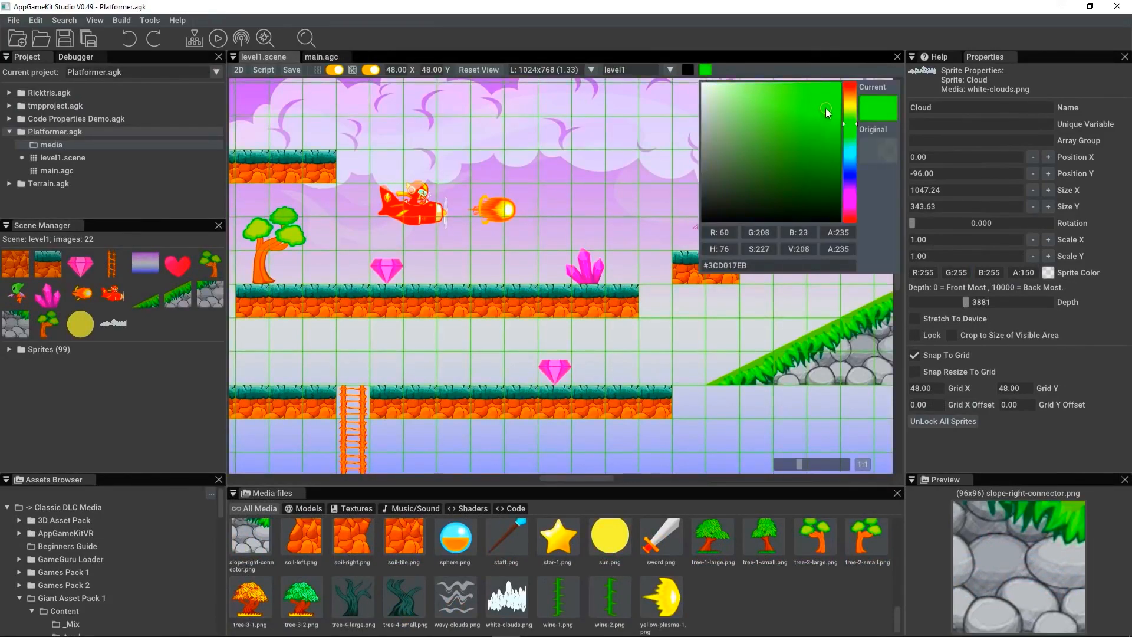
{"action": "left_click", "coordinate": [849, 177]}
{"action": "left_click", "coordinate": [812, 175]}
{"action": "left_click", "coordinate": [850, 214]}
{"action": "left_click", "coordinate": [793, 199]}
{"action": "left_click", "coordinate": [820, 98]}
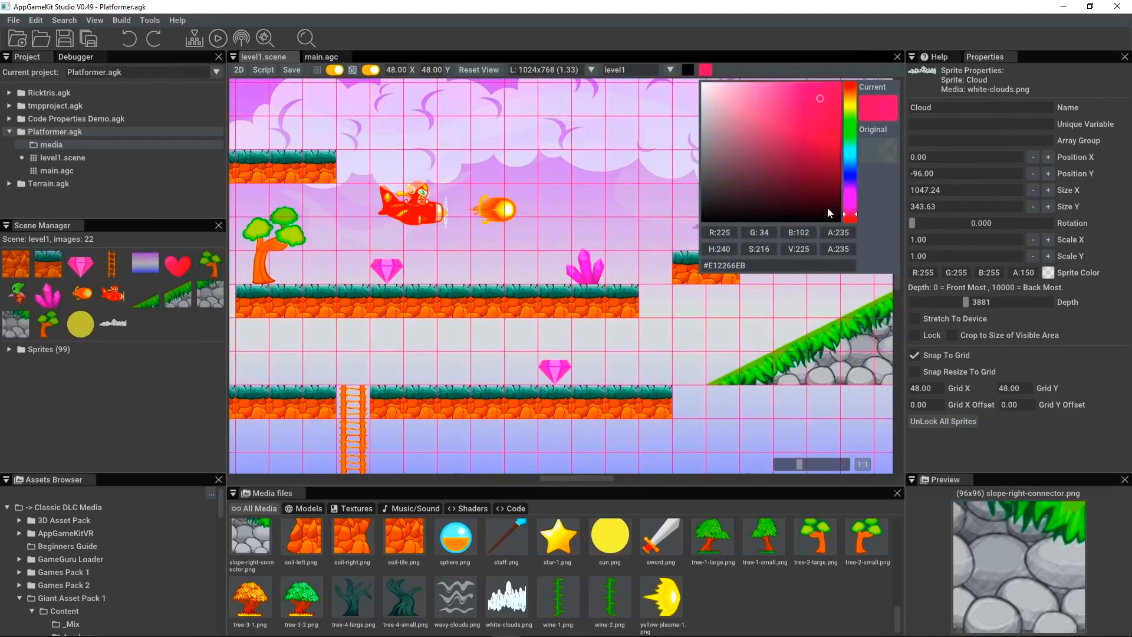
{"action": "left_click", "coordinate": [757, 71]}
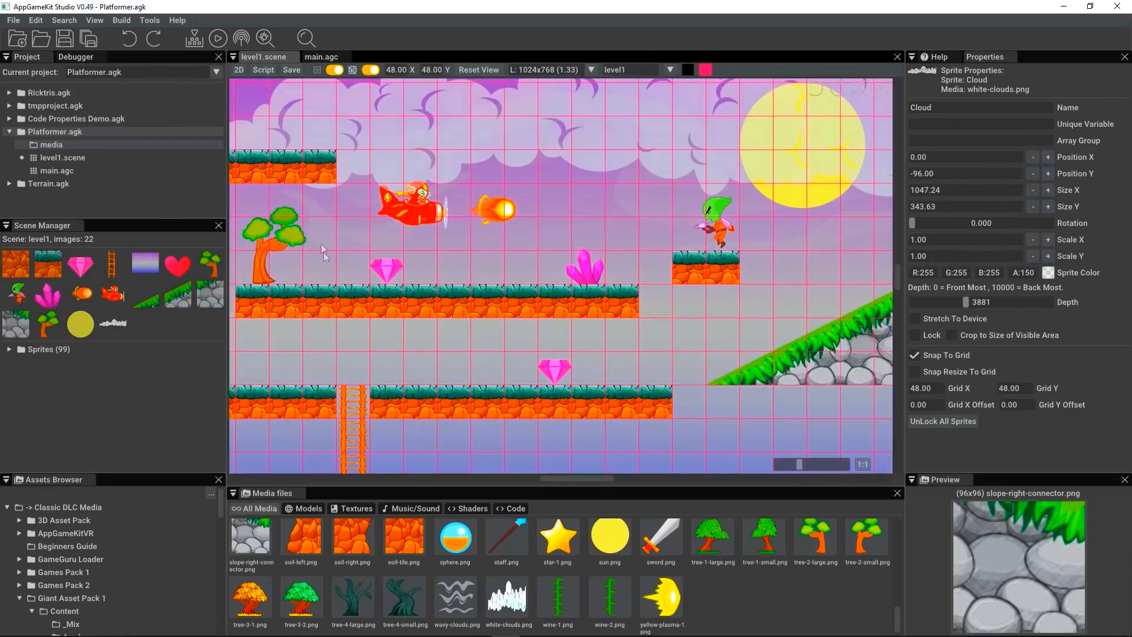
Select the pink gem and the grass-topped blocks beneath it on the middle platform, and delete all the selected sprites.
{"action": "left_click_drag", "start_coordinate": [319, 266], "coordinate": [636, 341]}
{"action": "left_click_drag", "start_coordinate": [490, 303], "coordinate": [439, 302]}
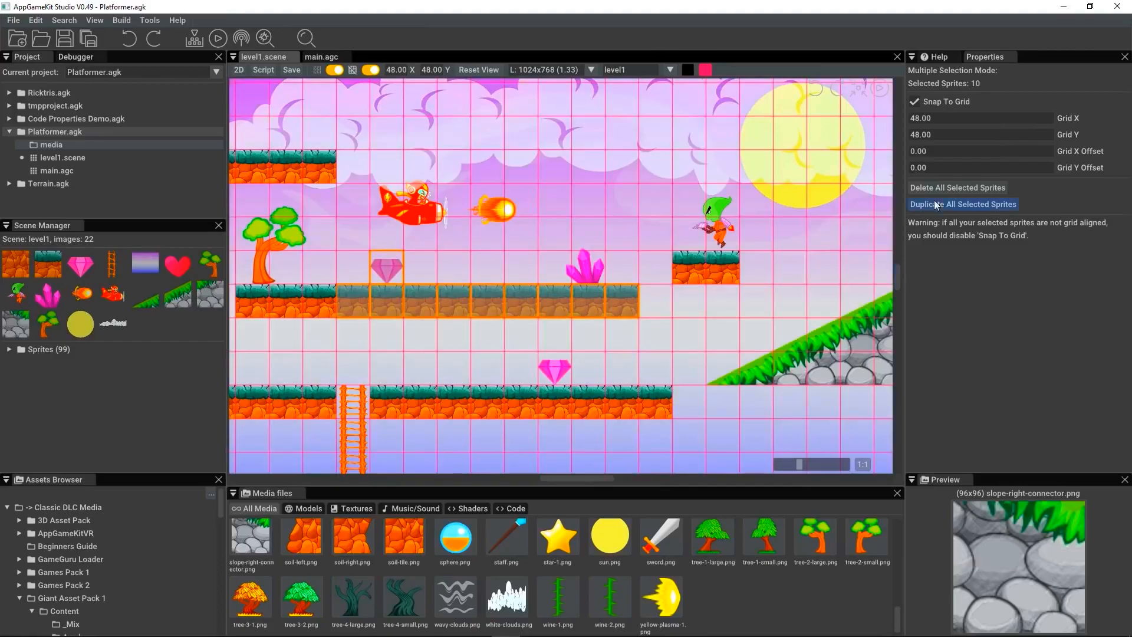
{"action": "left_click", "coordinate": [943, 188]}
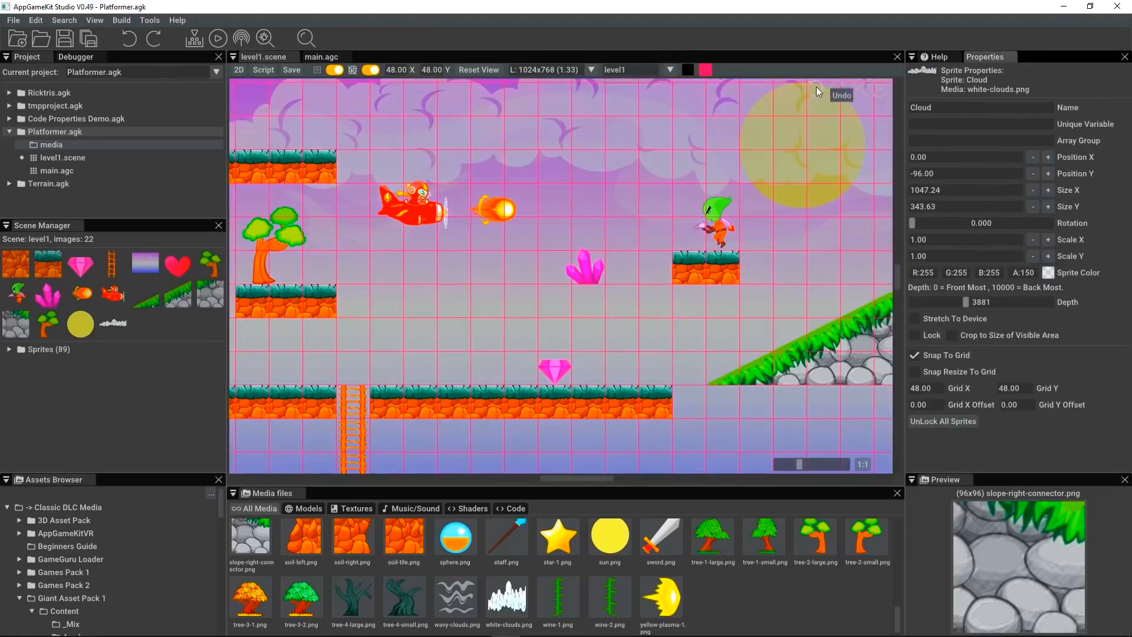
Undo the sprite deletion and the earlier alpha and position changes to the Cloud sprite.
{"action": "left_click", "coordinate": [816, 87]}
{"action": "left_click", "coordinate": [816, 87]}
{"action": "left_click", "coordinate": [817, 86]}
{"action": "left_click", "coordinate": [816, 87]}
{"action": "left_click", "coordinate": [816, 87]}
{"action": "left_click", "coordinate": [817, 87]}
{"action": "left_click", "coordinate": [816, 86]}
{"action": "left_click", "coordinate": [816, 87]}
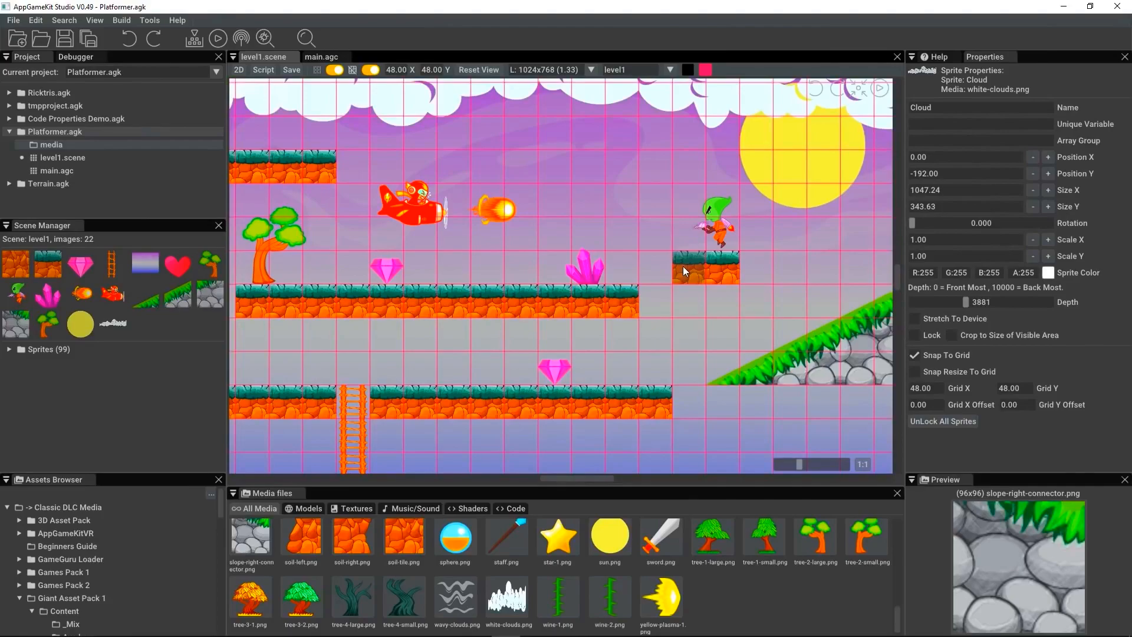
Select the green-haired alien sprite to examine its variable and array group properties, and check the available scene choices.
{"action": "left_click", "coordinate": [725, 233]}
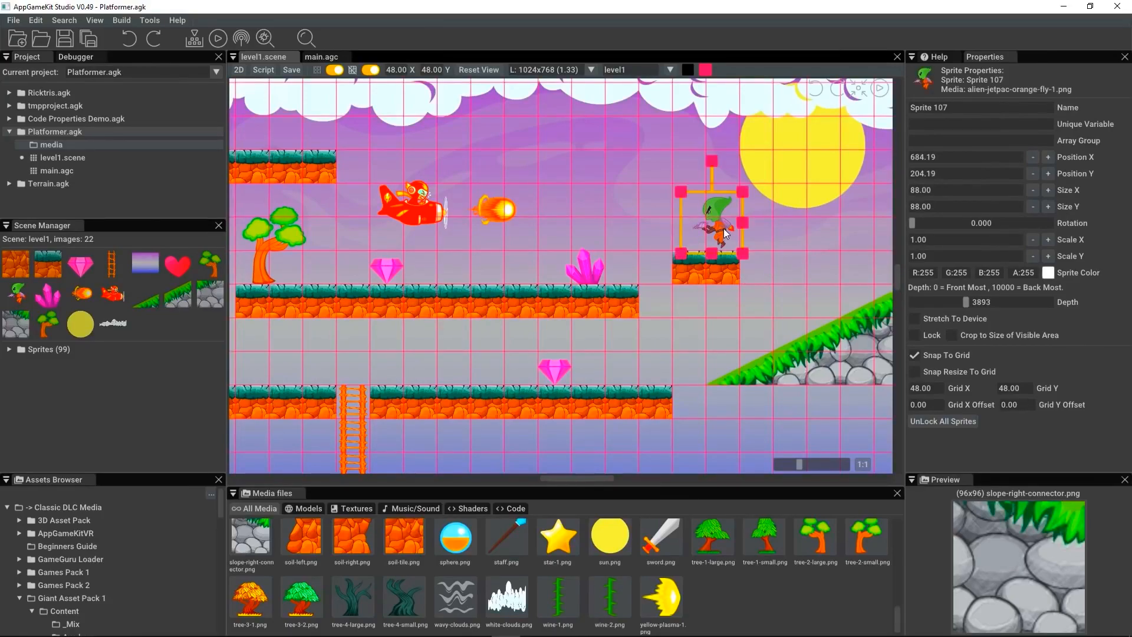
{"action": "left_click", "coordinate": [1014, 125]}
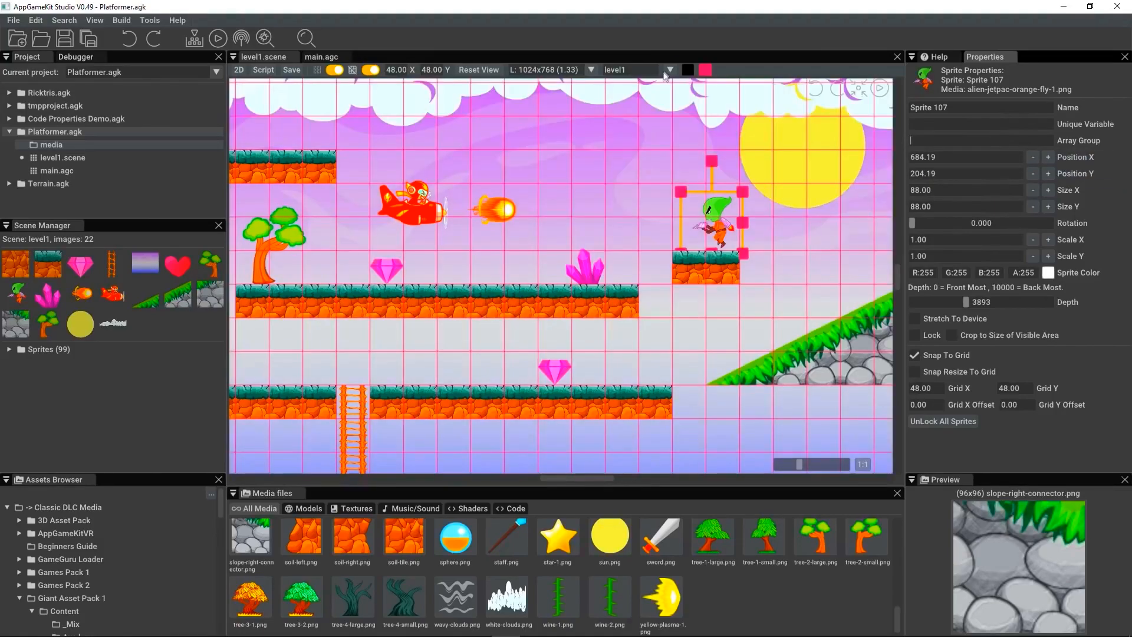
{"action": "left_click", "coordinate": [670, 70]}
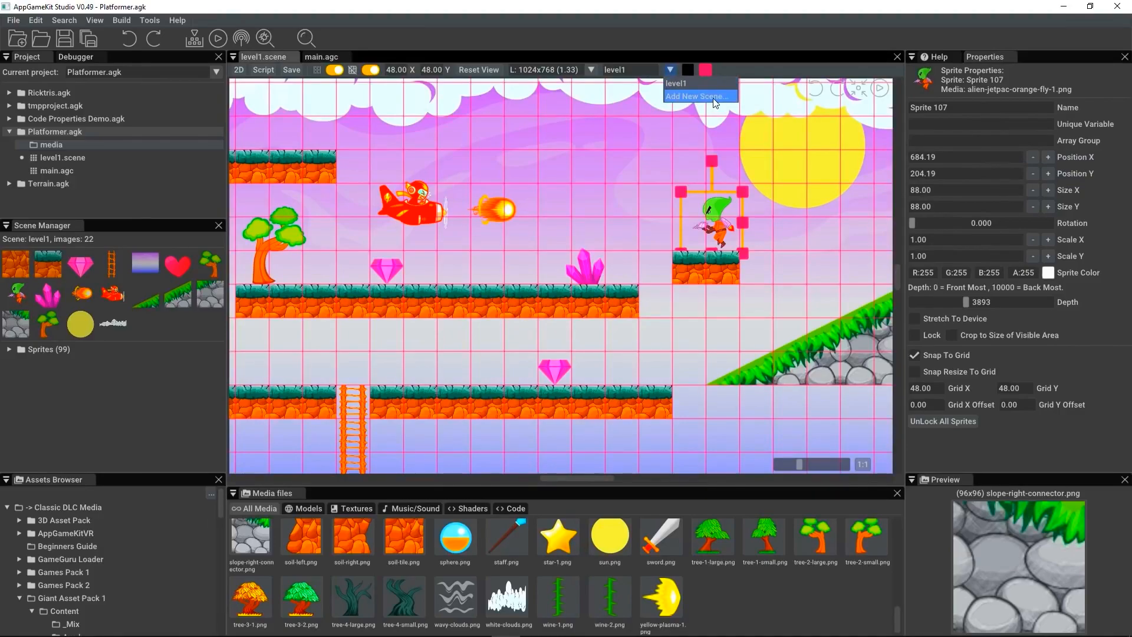
{"action": "left_click", "coordinate": [751, 74]}
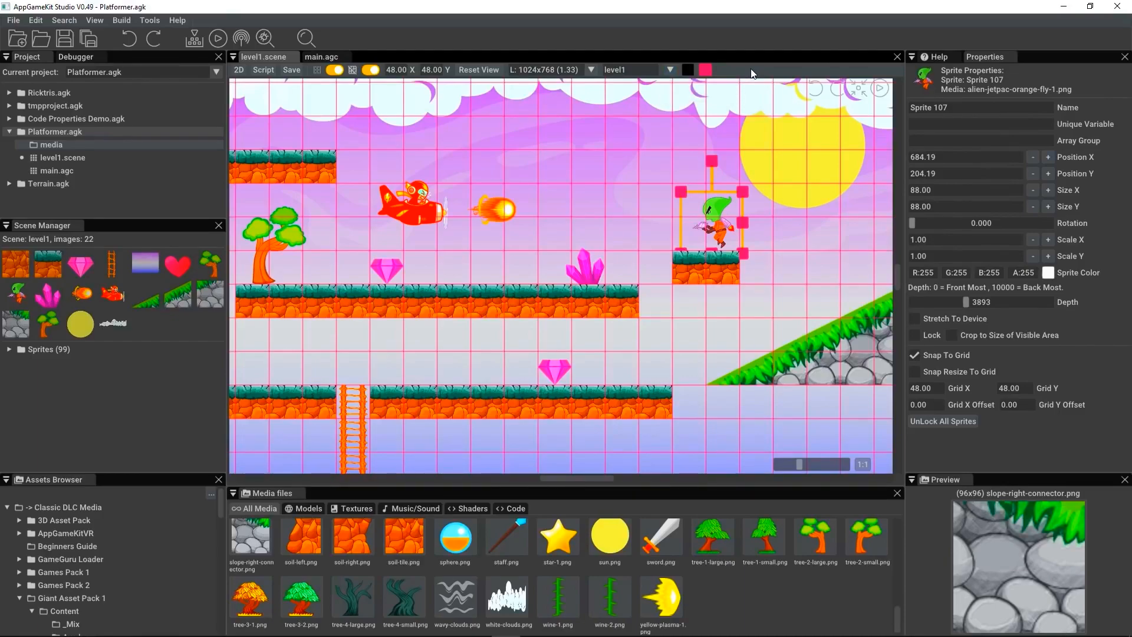